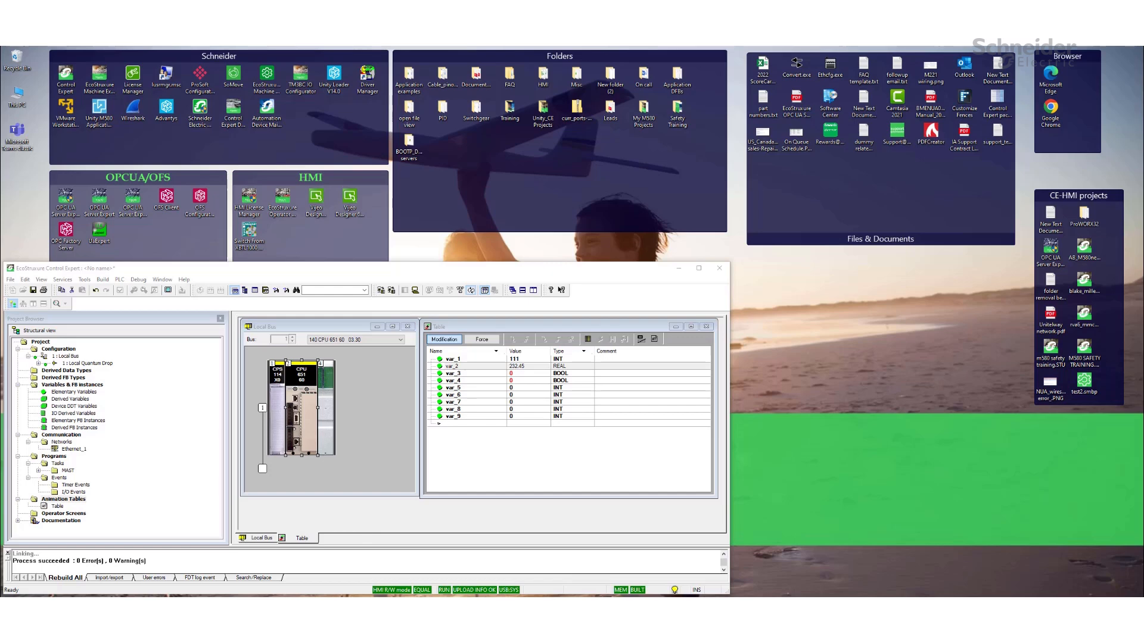
# Step: Check the supported platforms table in the OPC UA Server Expert PDF manual, and return to Control Expert
pyautogui.hotkey('alt', 'Tab')
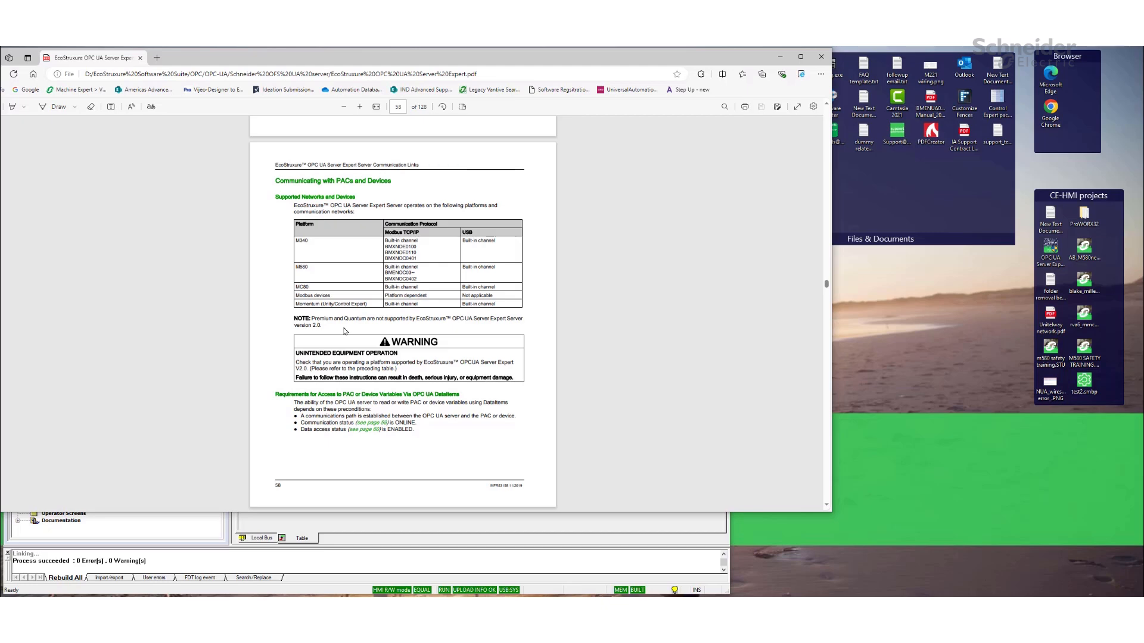
pyautogui.click(780, 56)
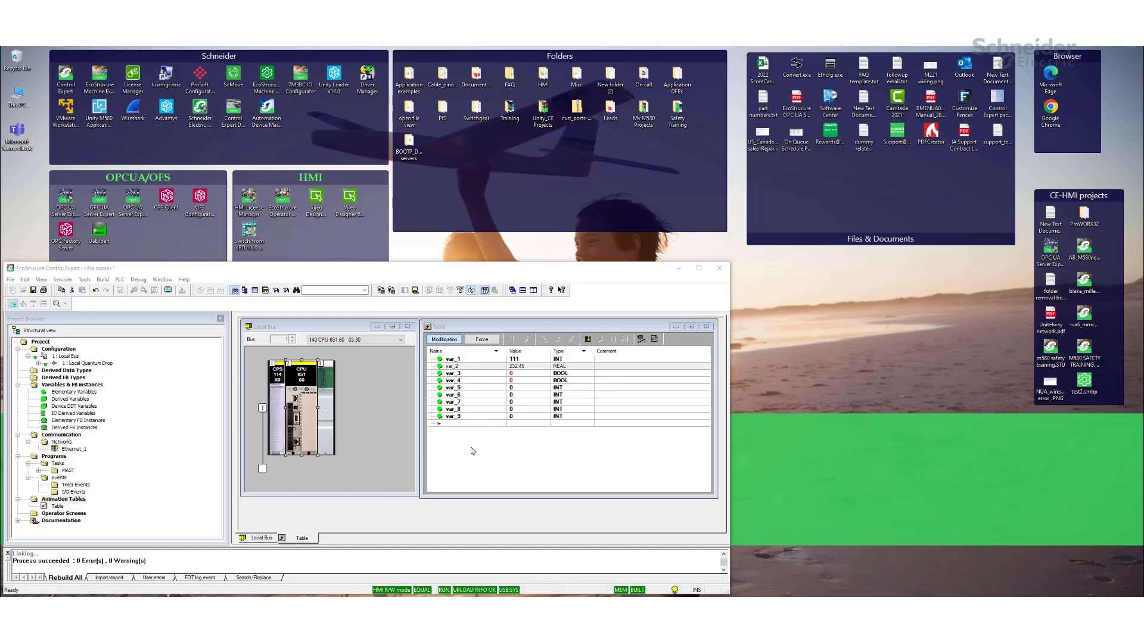
# Step: Check the IP configuration of the Ethernet_1 network, and bring the animation table and local bus views back to the front
pyautogui.click(71, 449)
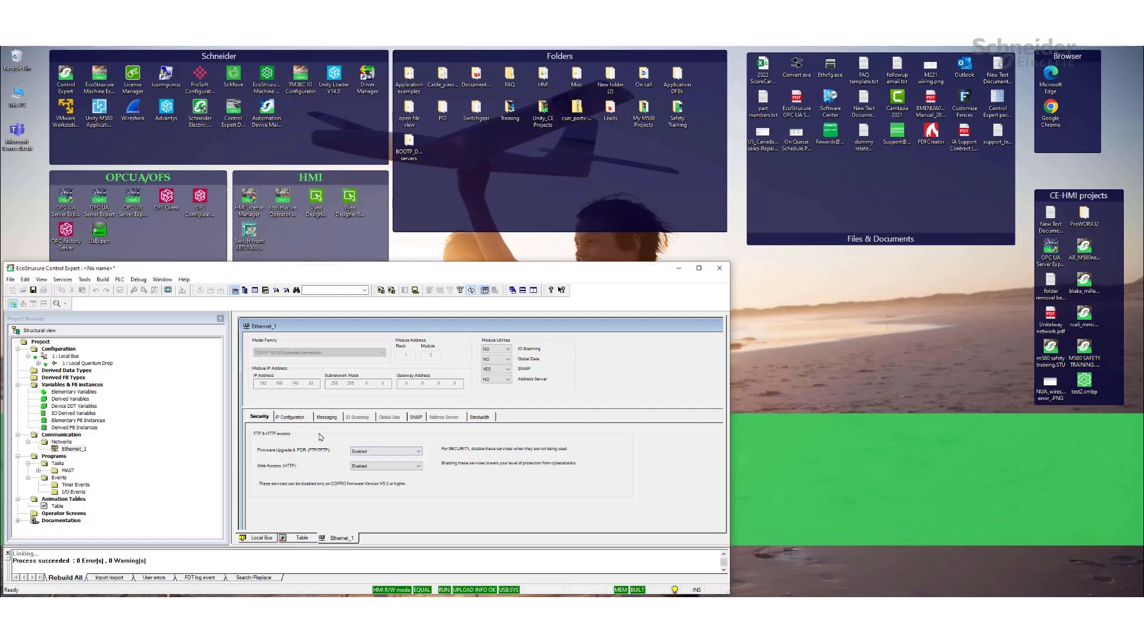
pyautogui.click(300, 421)
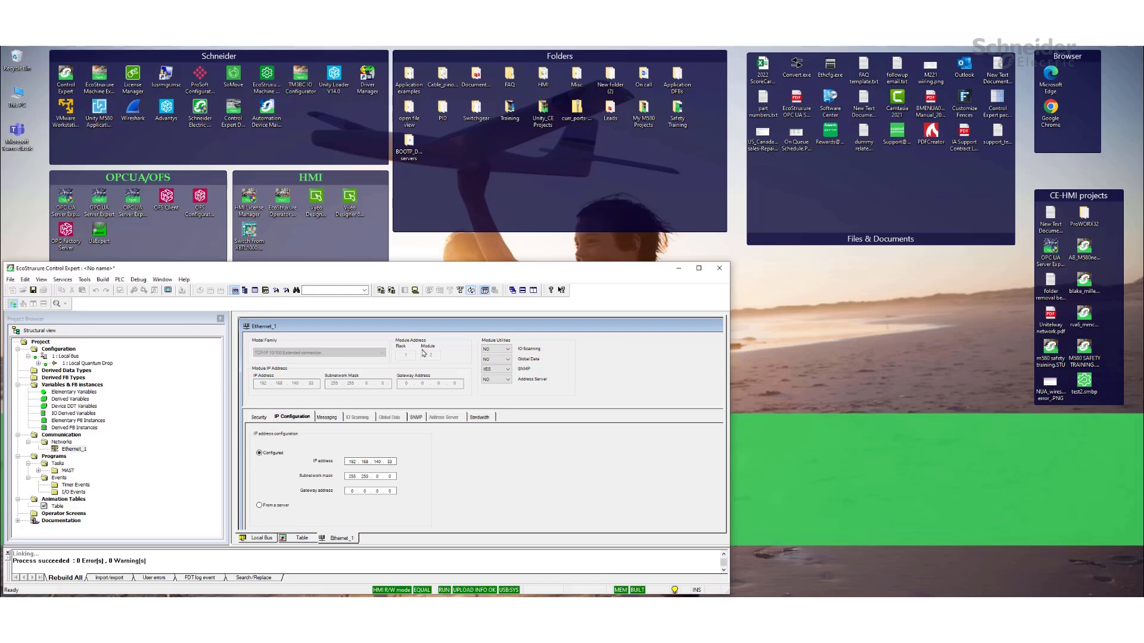
pyautogui.click(297, 538)
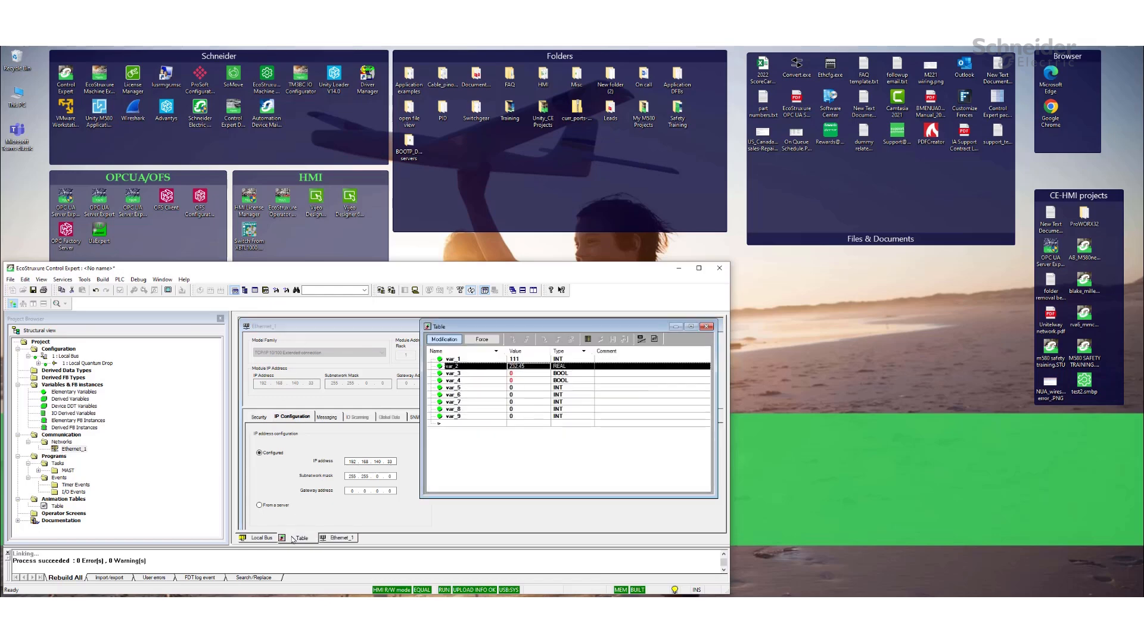
pyautogui.click(259, 538)
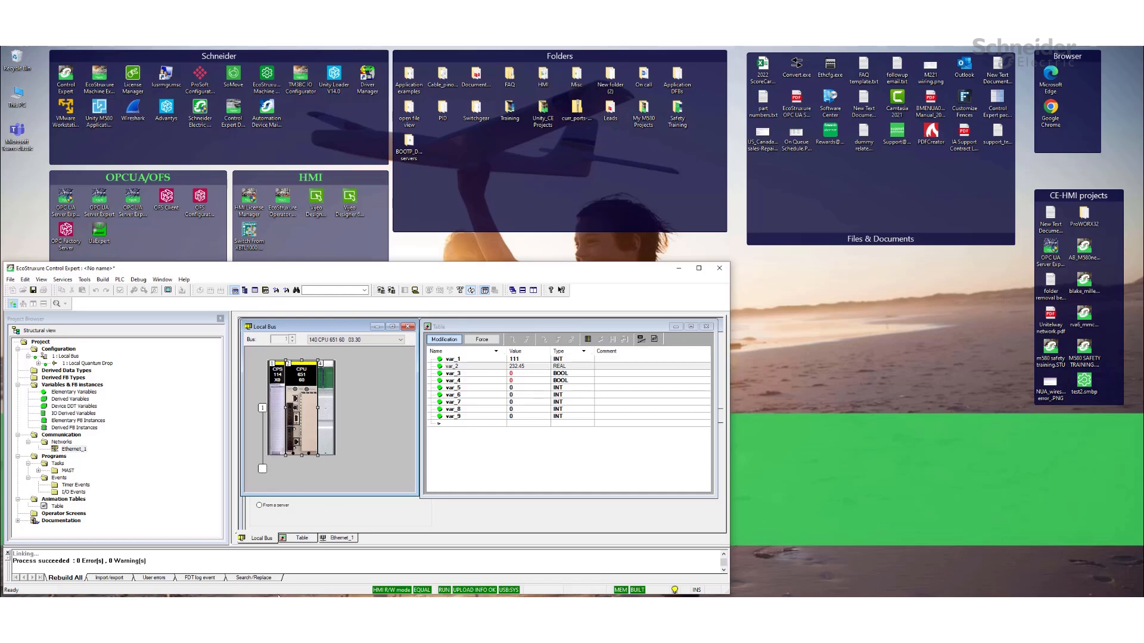
# Step: Switch to the OPC UA Server Expert Configuration tool and check the Quantum PLC's Device address 1 in the address wizard
pyautogui.click(135, 205)
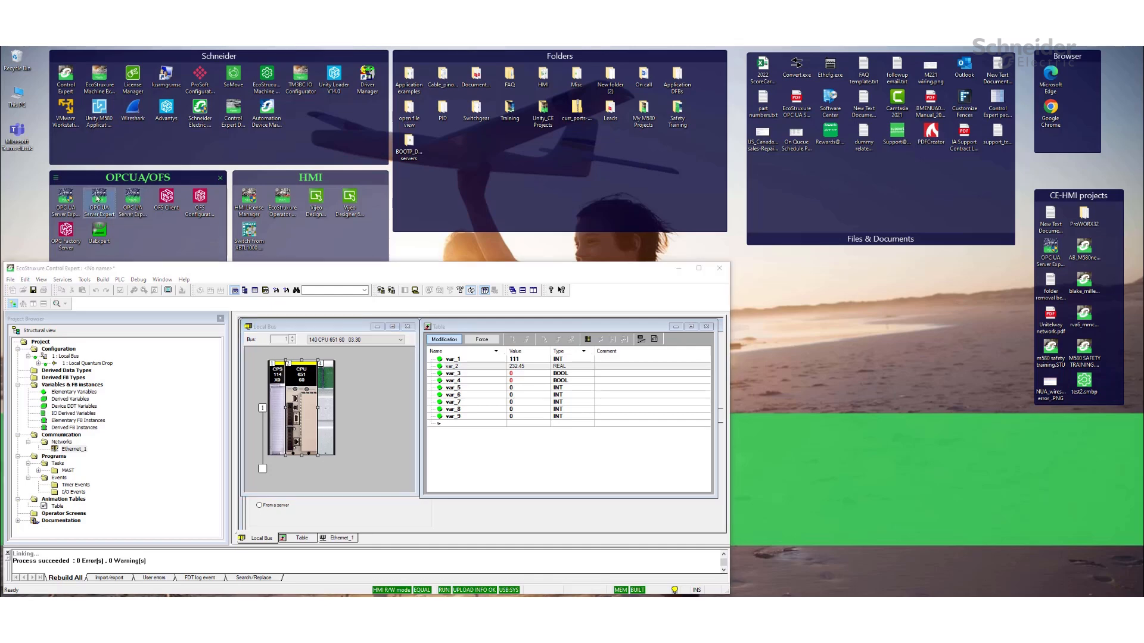
pyautogui.click(63, 213)
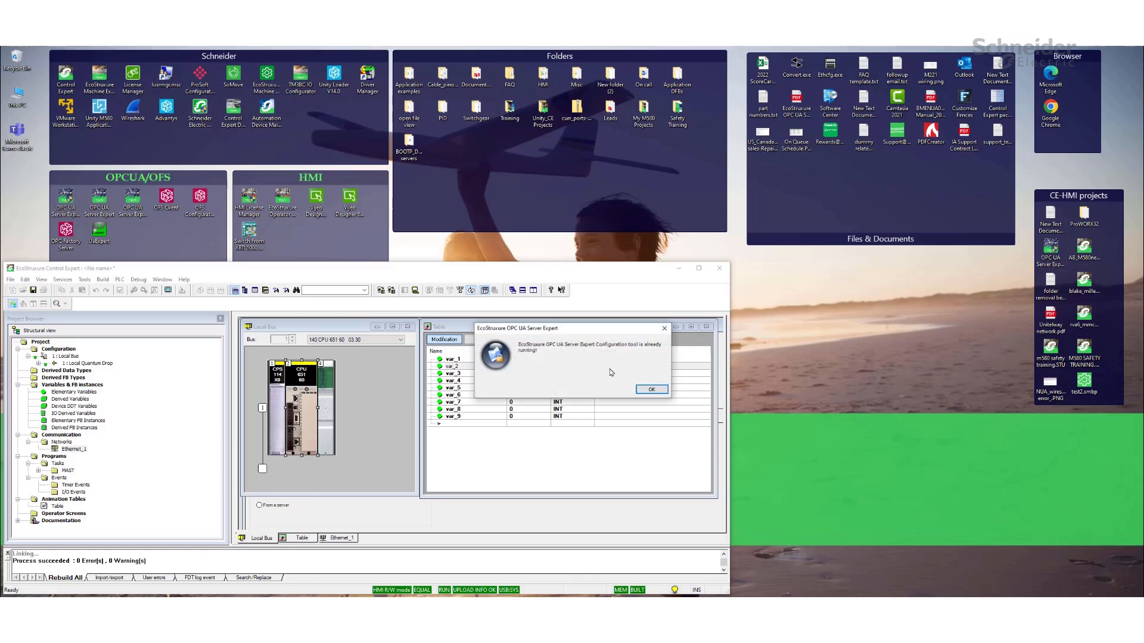
pyautogui.click(651, 392)
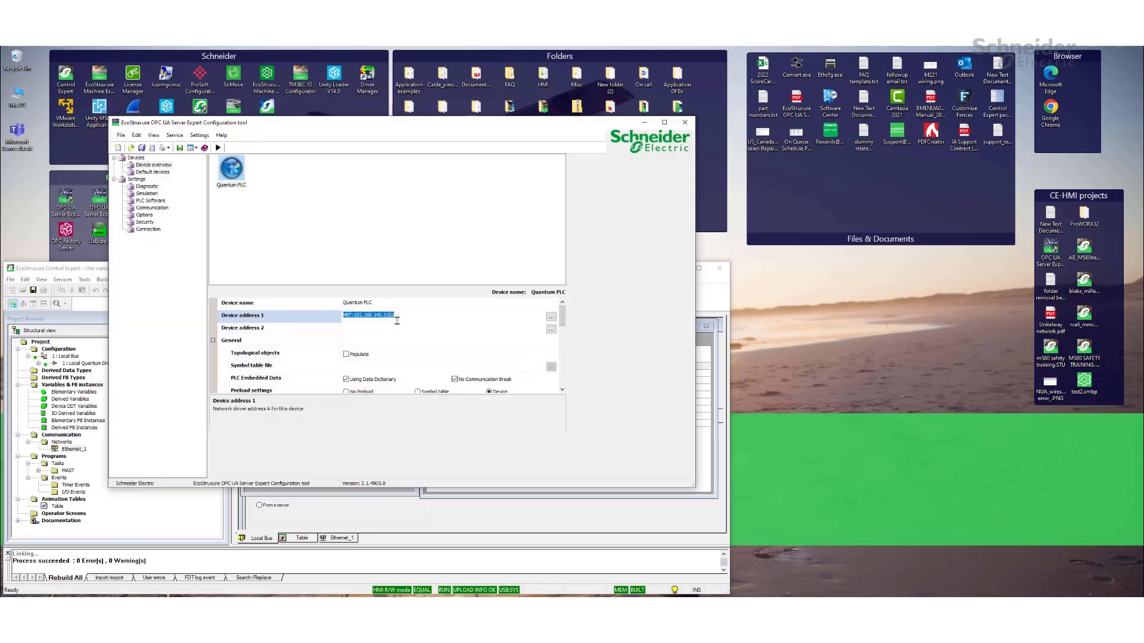
pyautogui.click(551, 316)
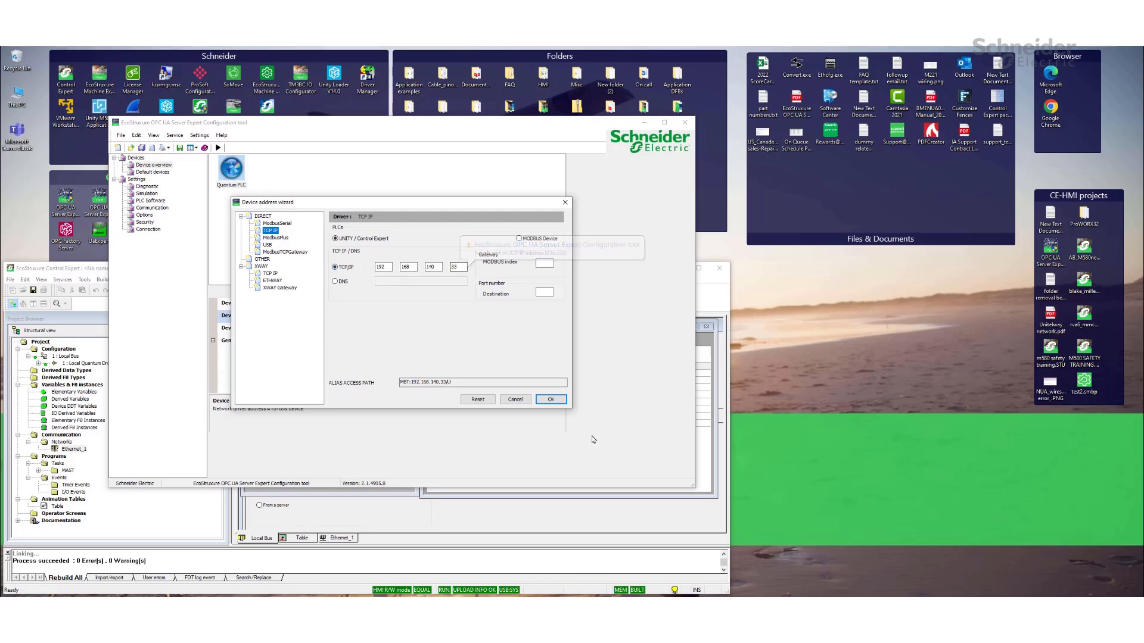
pyautogui.click(550, 399)
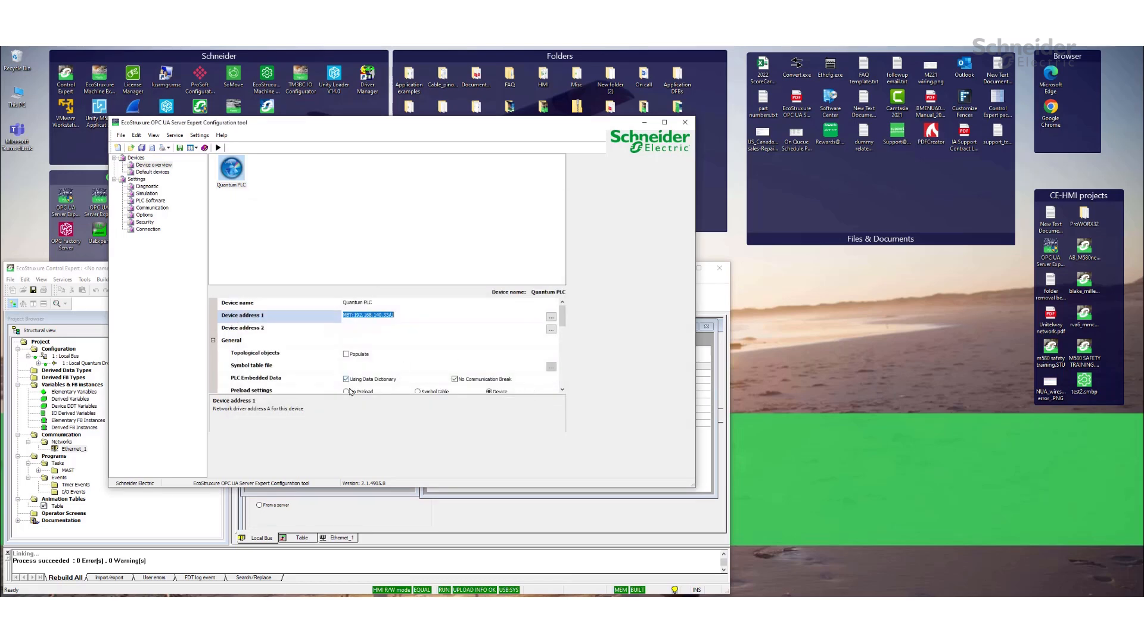
# Step: Review the Quantum PLC's data dictionary, preload and symbol detection settings, and minimize the configuration tool
pyautogui.scroll(-2, 460, 385)
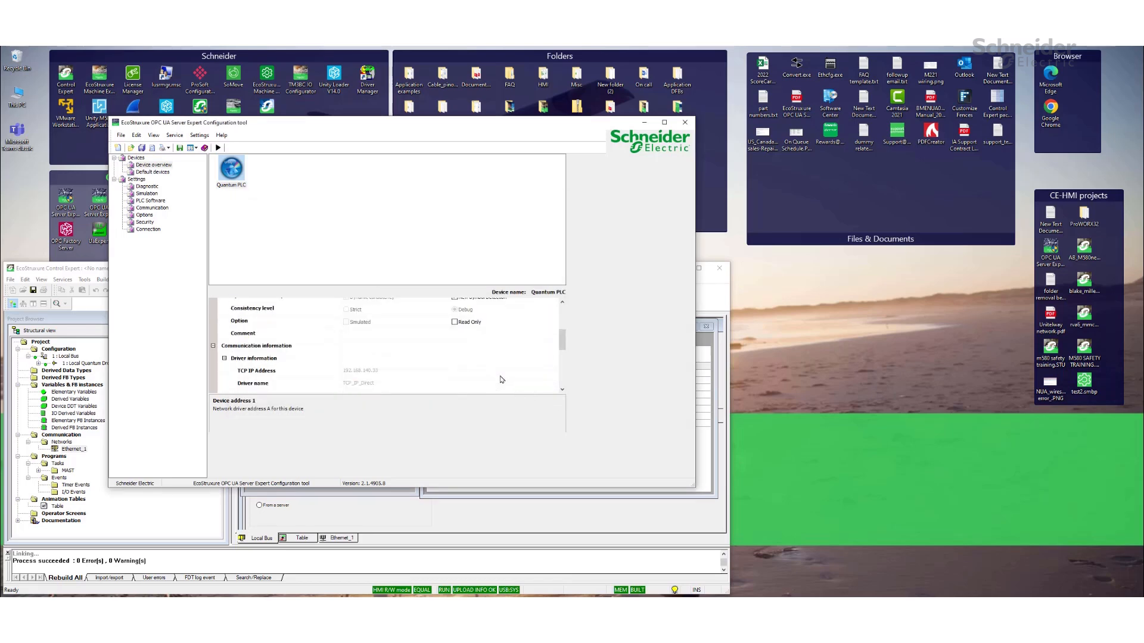
pyautogui.scroll(2, 462, 369)
pyautogui.scroll(-2, 463, 360)
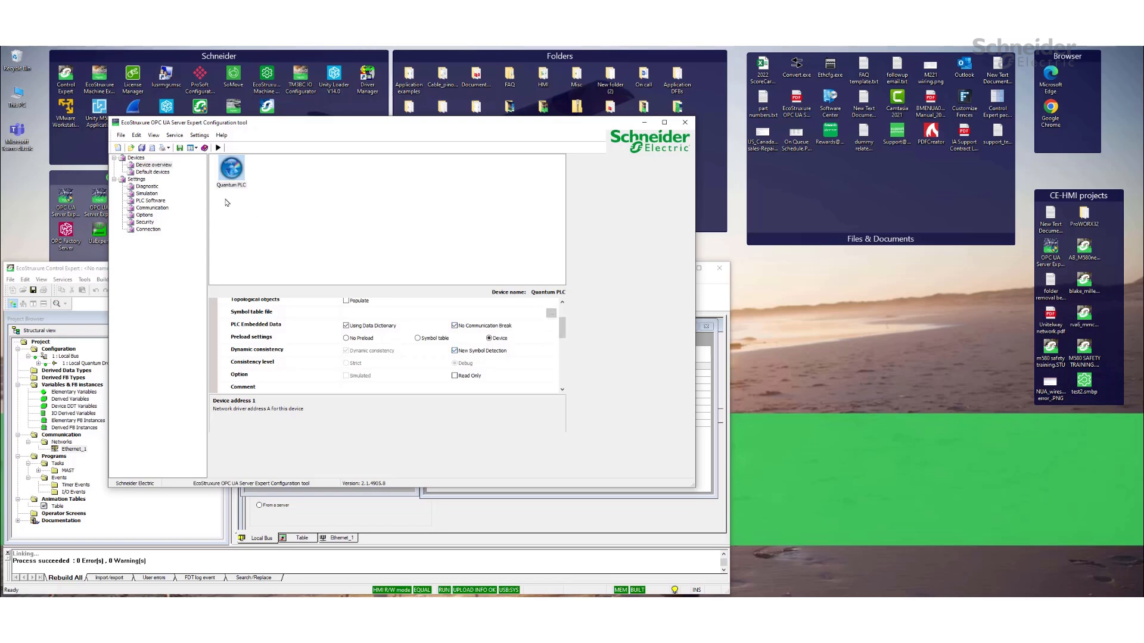
pyautogui.scroll(2, 260, 306)
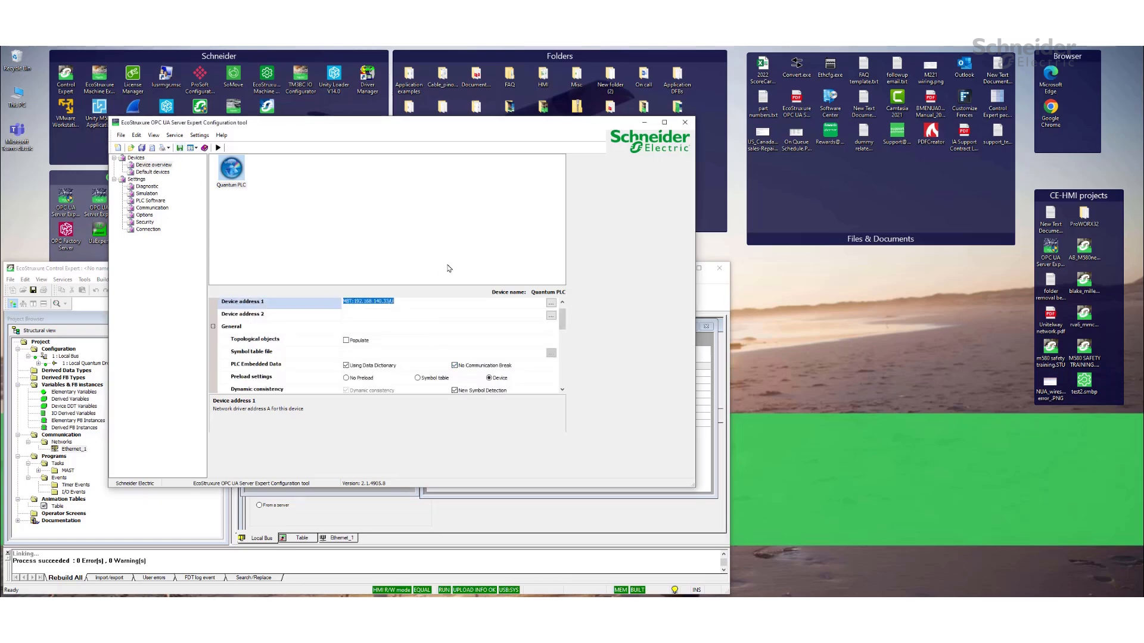
pyautogui.click(643, 125)
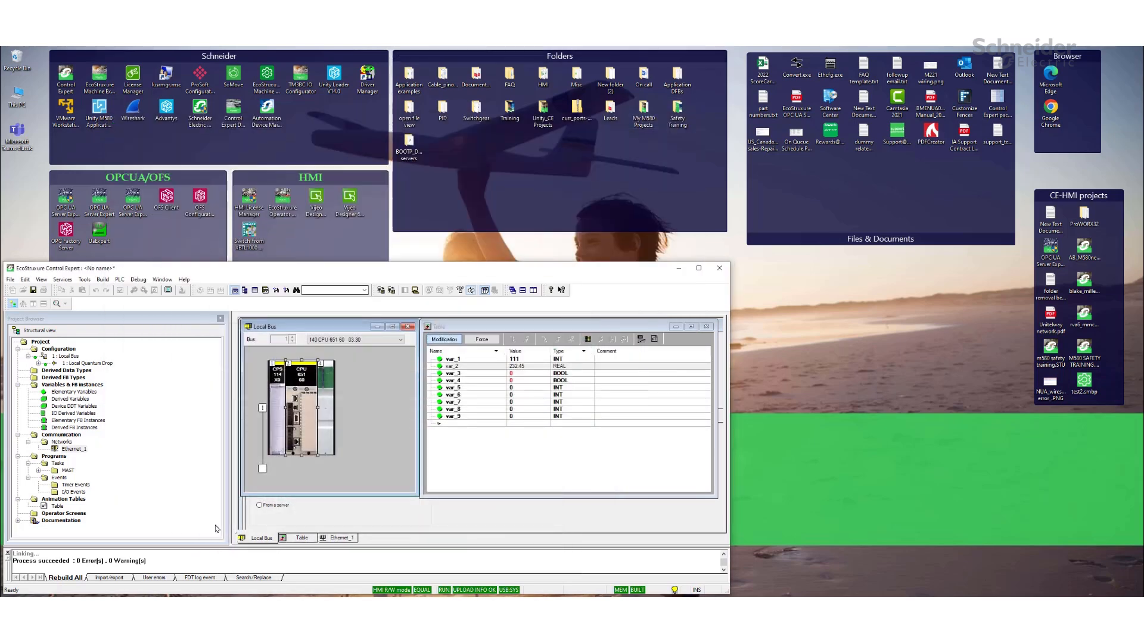
# Step: Start the OPC UA Server Expert and move its window clear of Control Expert and the OPCUA/OFS shortcuts
pyautogui.click(67, 201)
pyautogui.click(66, 200)
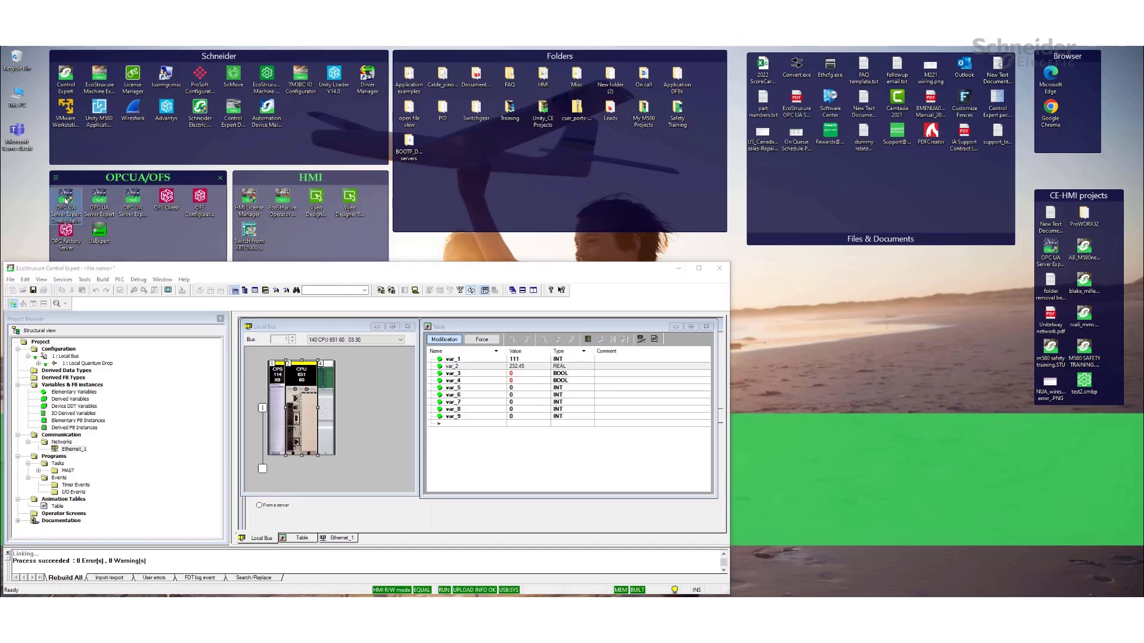
pyautogui.doubleClick(99, 201)
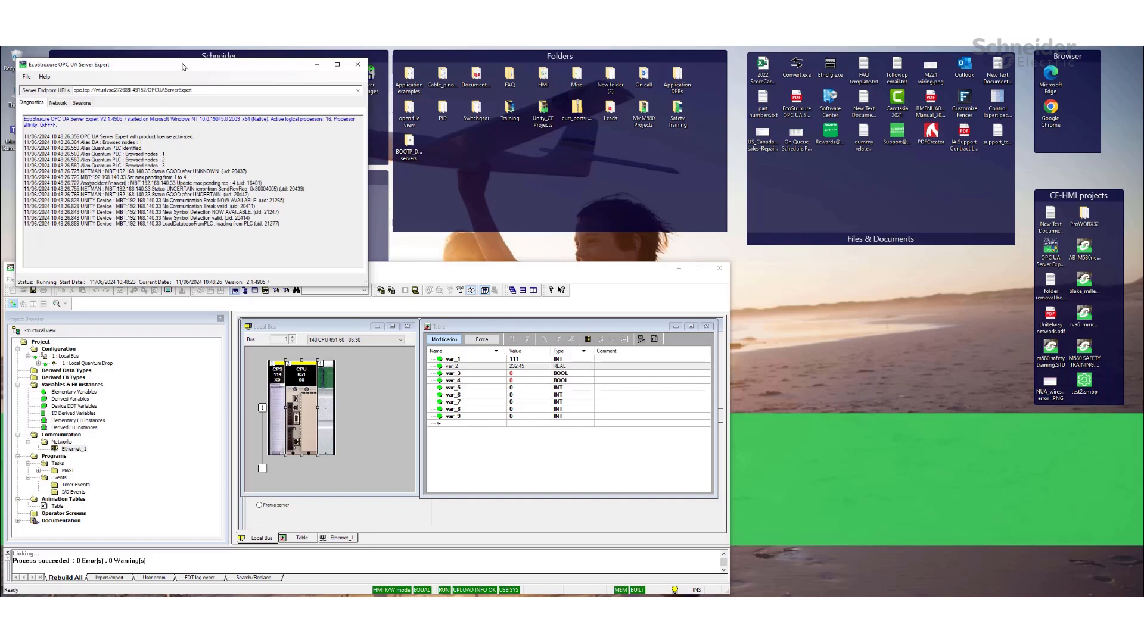
pyautogui.moveTo(185, 69); pyautogui.dragTo(912, 58)
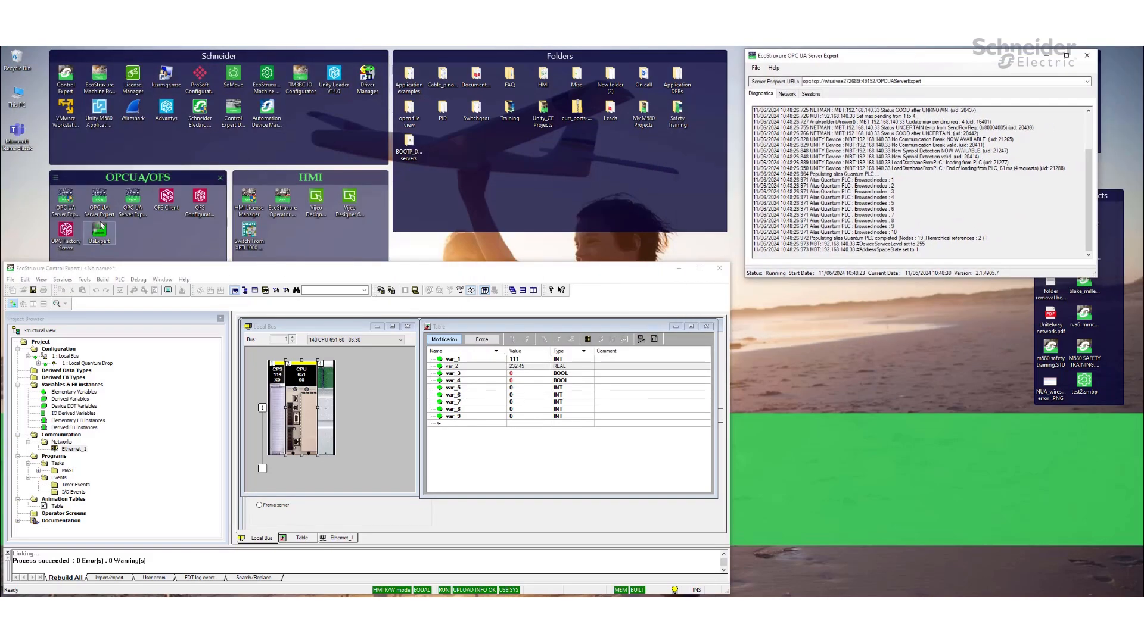
# Step: Launch the OPC UA Server Expert Sample Client, and move and shrink its window to fit above Control Expert
pyautogui.click(130, 199)
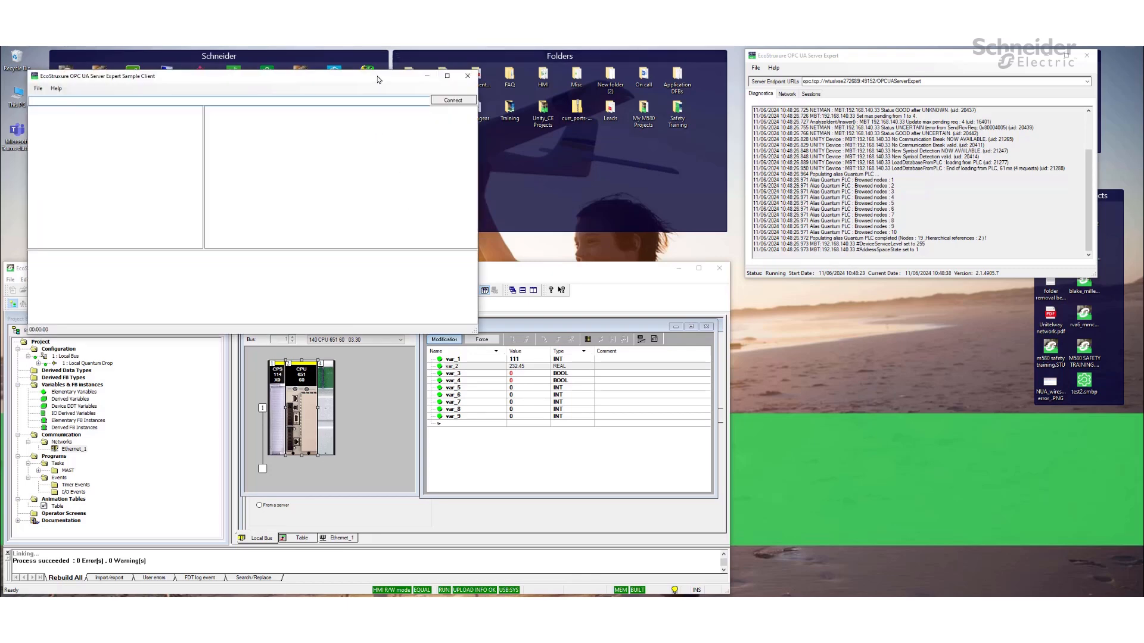
pyautogui.moveTo(379, 77); pyautogui.dragTo(398, 55)
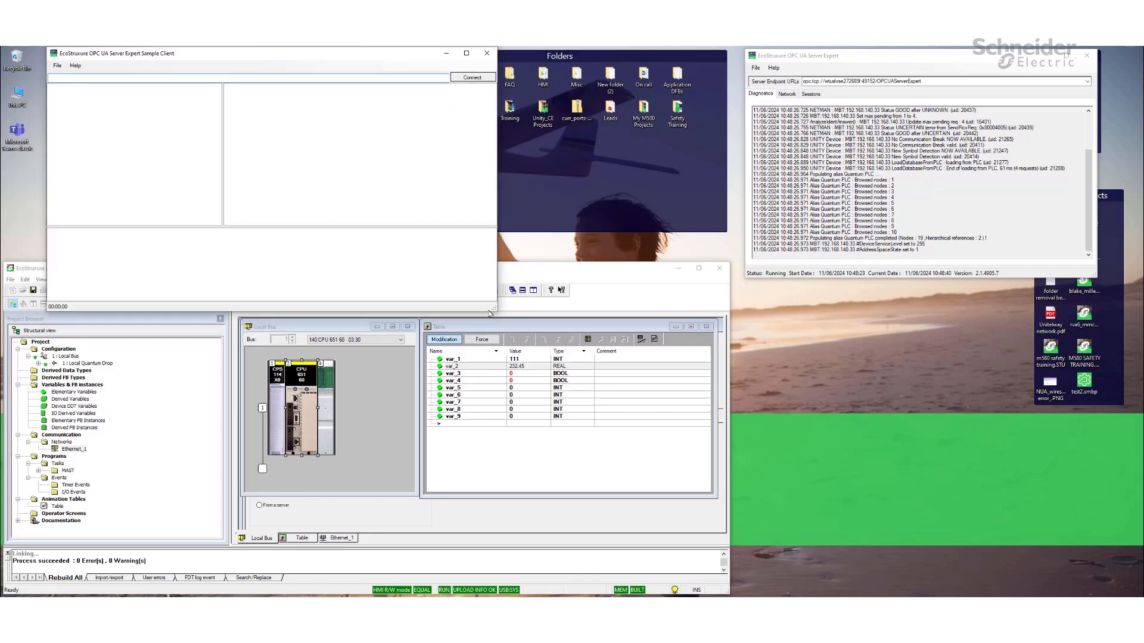
pyautogui.moveTo(494, 311); pyautogui.dragTo(500, 257)
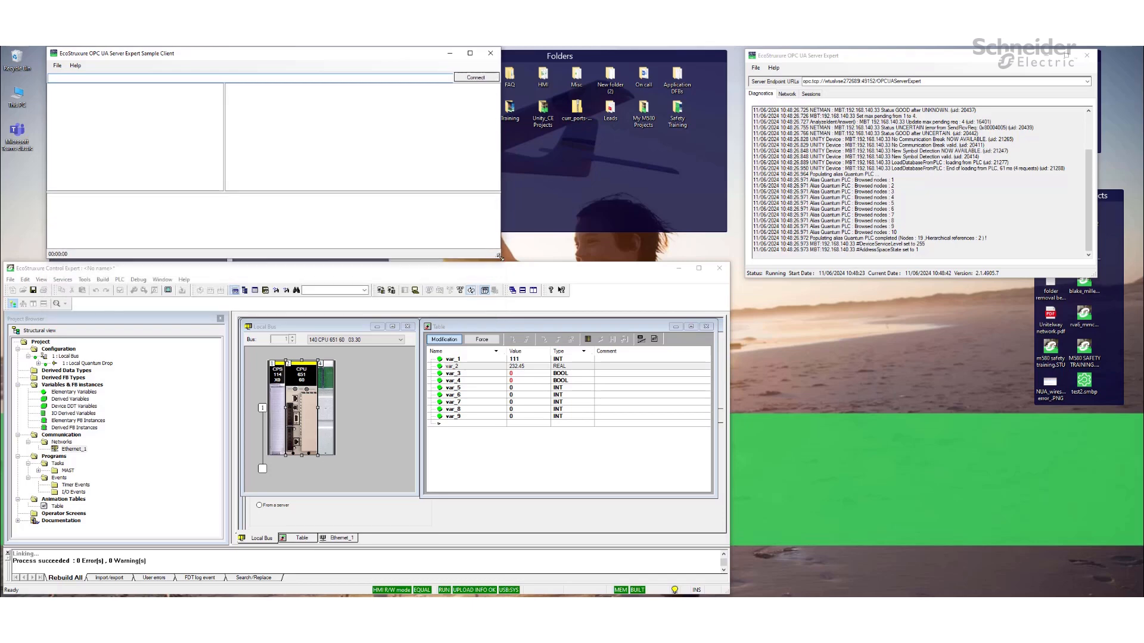
# Step: Copy the endpoint URL from the OPC UA Server Expert into the sample client's server address field
pyautogui.click(956, 81)
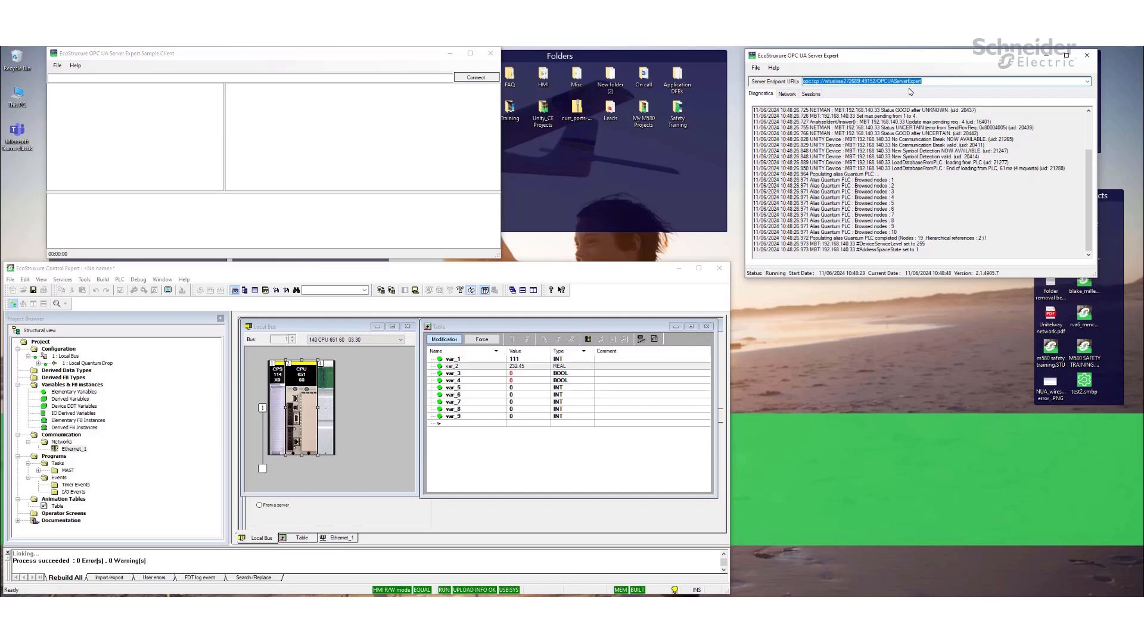
pyautogui.hotkey('ctrl', 'c')
pyautogui.click(224, 78)
pyautogui.hotkey('ctrl', 'v')
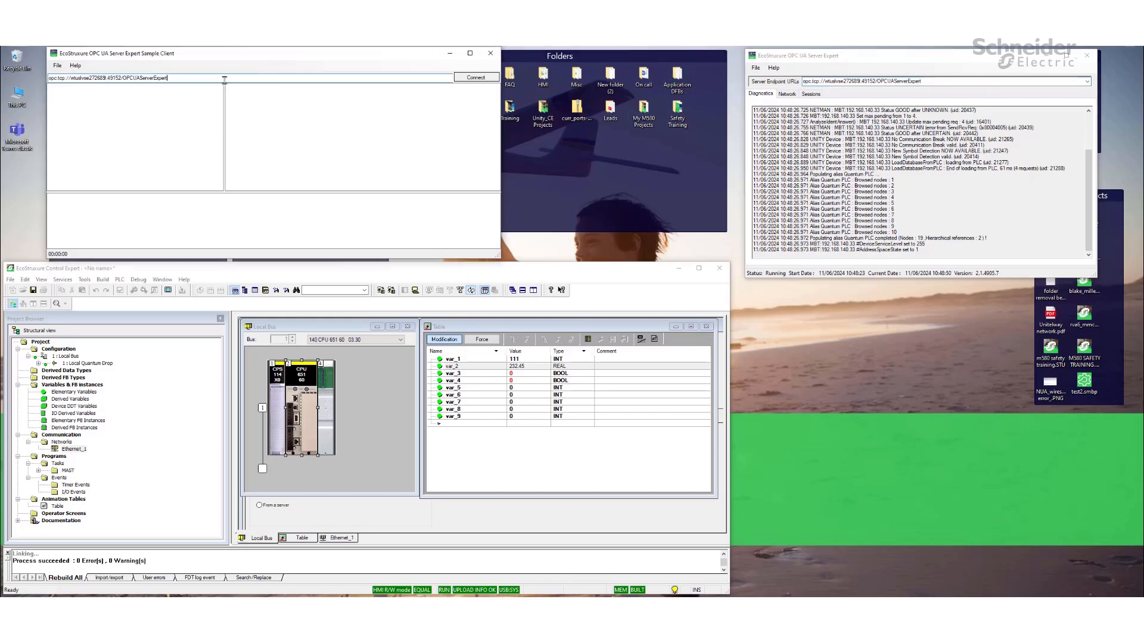
# Step: Connect the sample client using SignAndEncrypt with Basic256Sha256, and open the anonymous session MySession 1
pyautogui.click(476, 78)
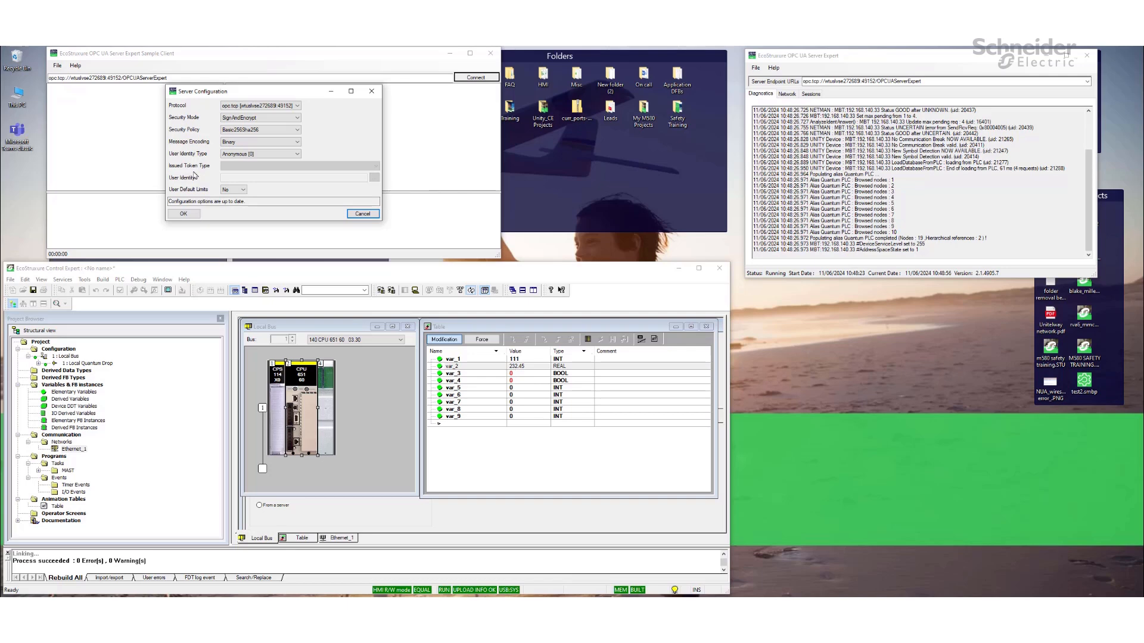
pyautogui.click(185, 213)
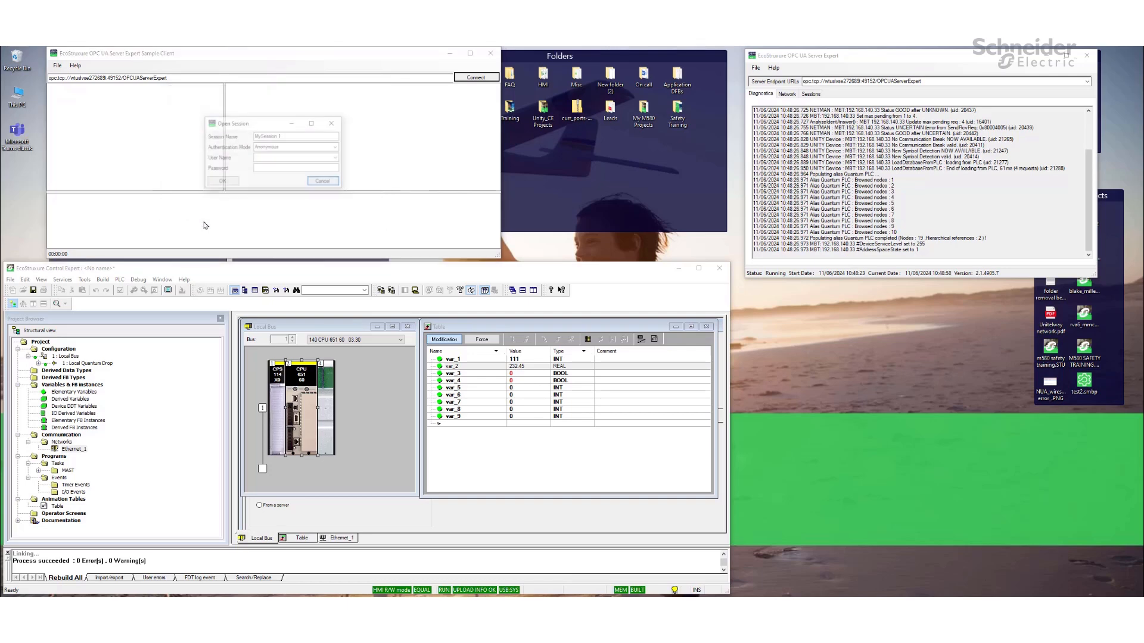
pyautogui.click(222, 182)
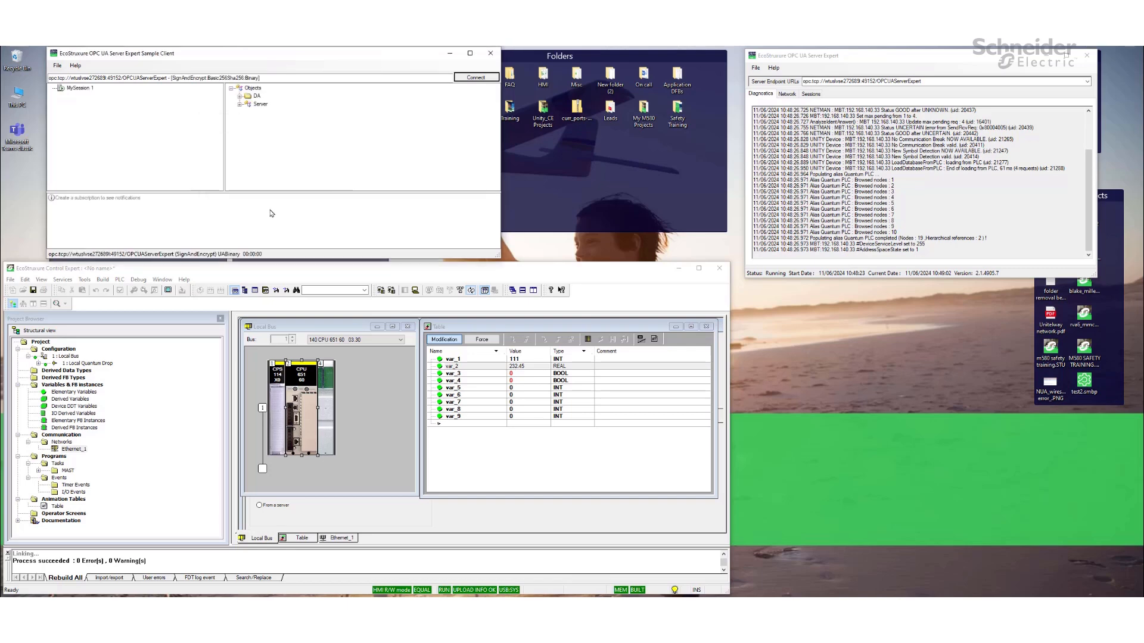
# Step: Expand the DA and Quantum PLC folders to list the PLC variables, and enlarge the browse pane to fit them
pyautogui.click(239, 96)
pyautogui.click(255, 105)
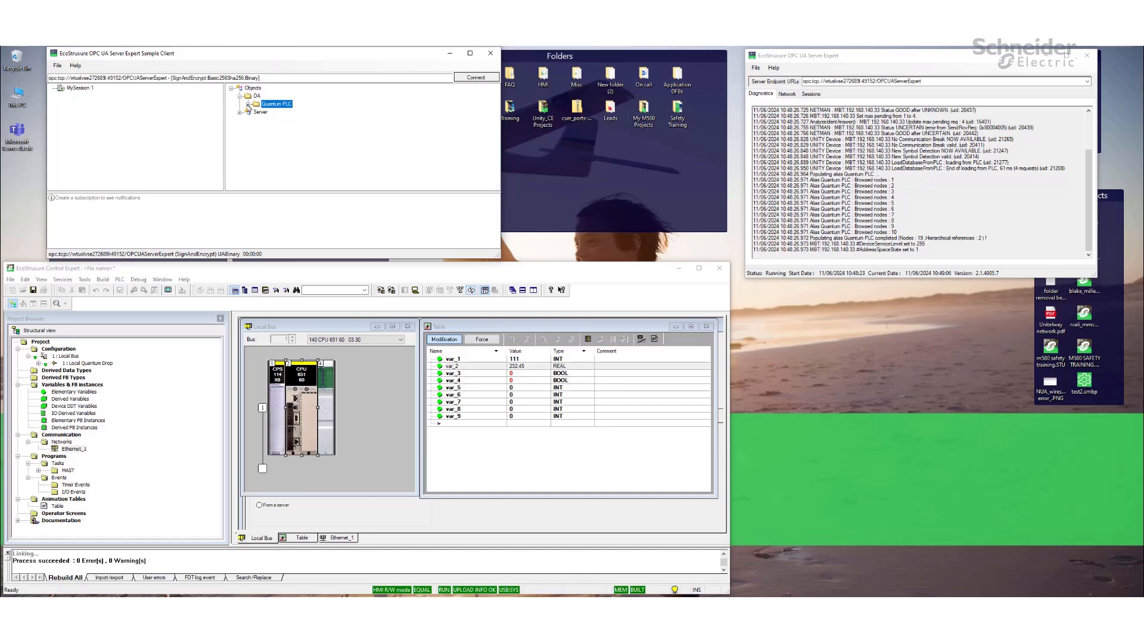
pyautogui.click(248, 105)
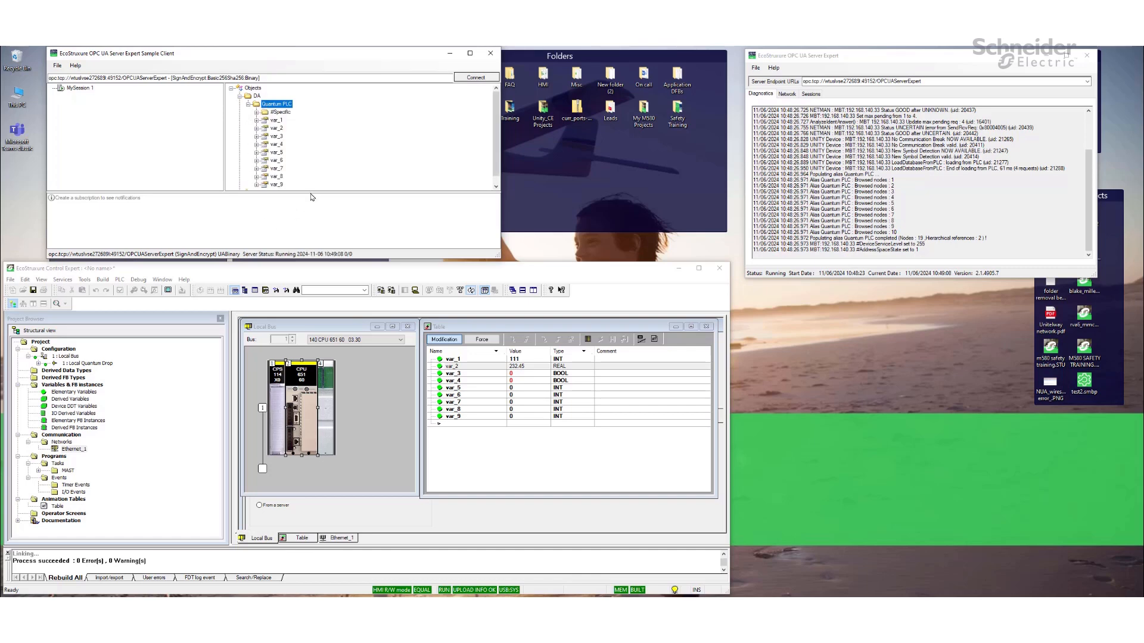
pyautogui.moveTo(311, 196); pyautogui.dragTo(313, 204)
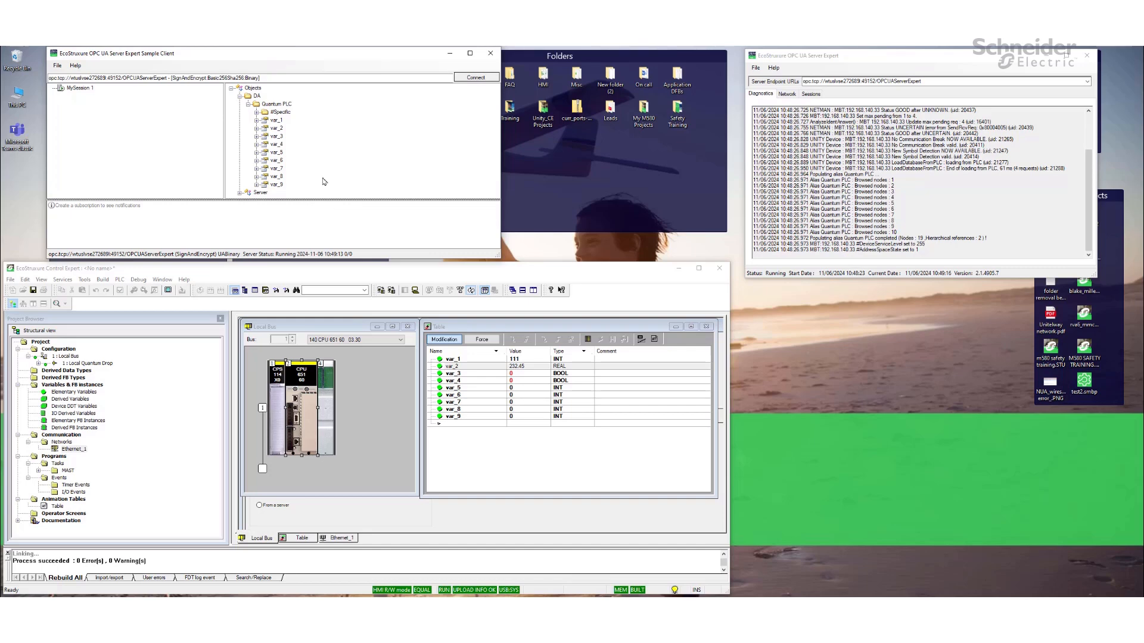
# Step: Subscribe to var_1 through a new subscription with the default parameters, and select its entry in the data changes list
pyautogui.rightClick(277, 120)
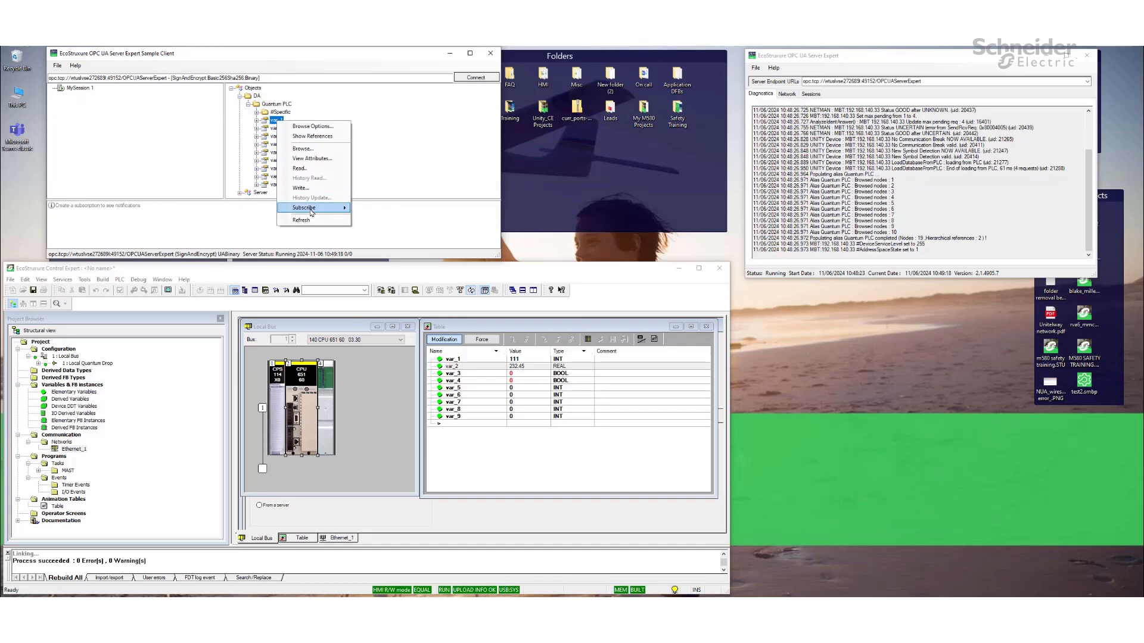
pyautogui.moveTo(313, 208)
pyautogui.click(373, 209)
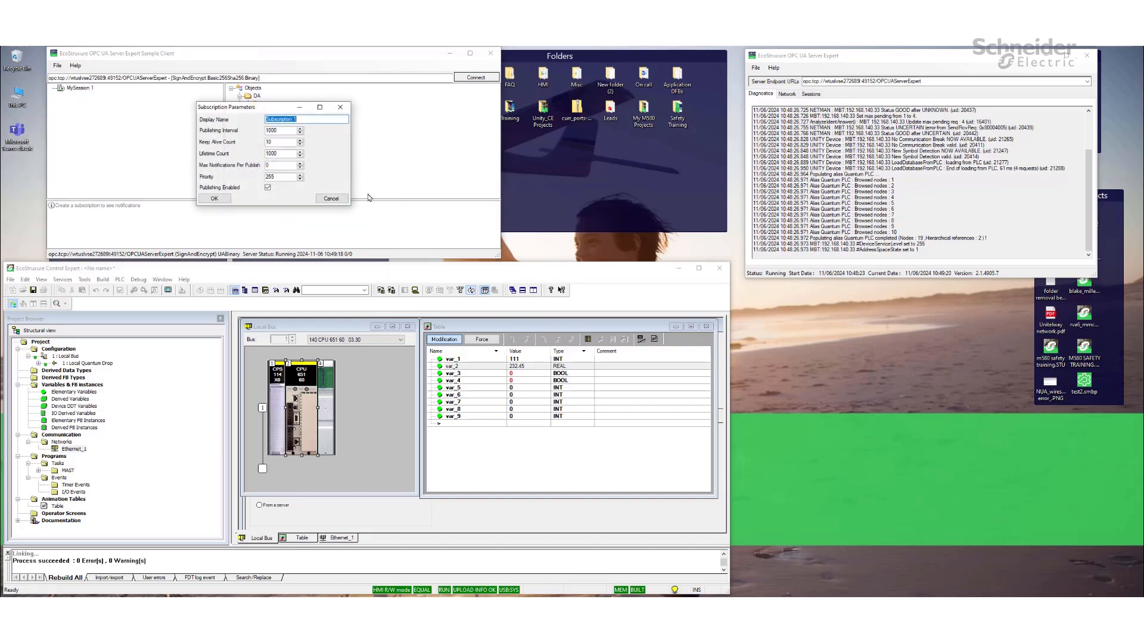
pyautogui.click(215, 199)
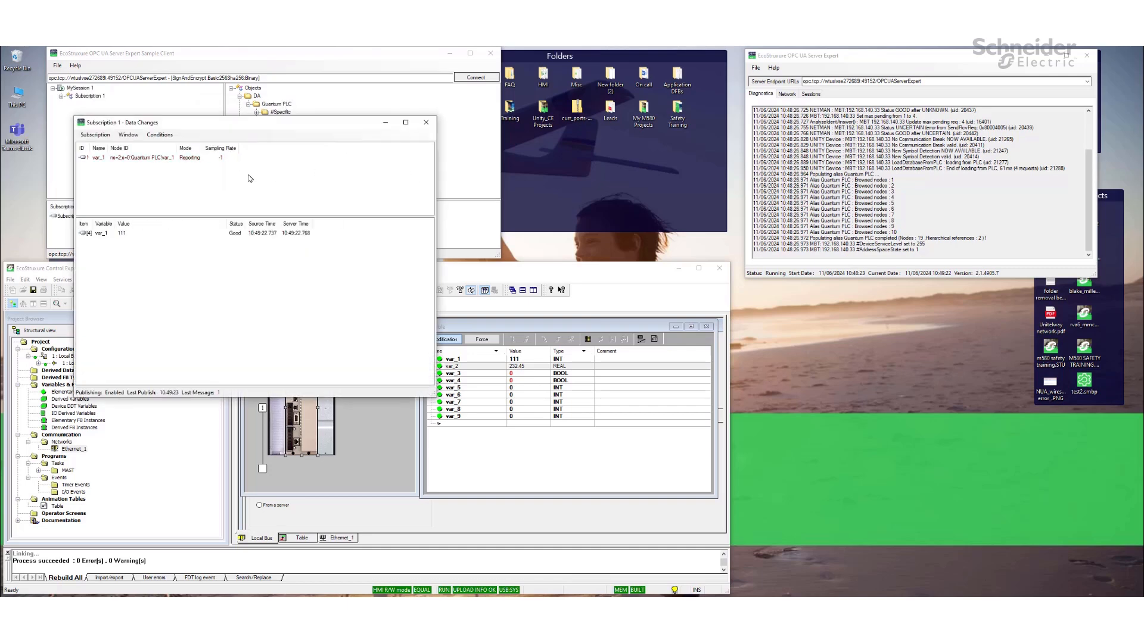
pyautogui.click(122, 234)
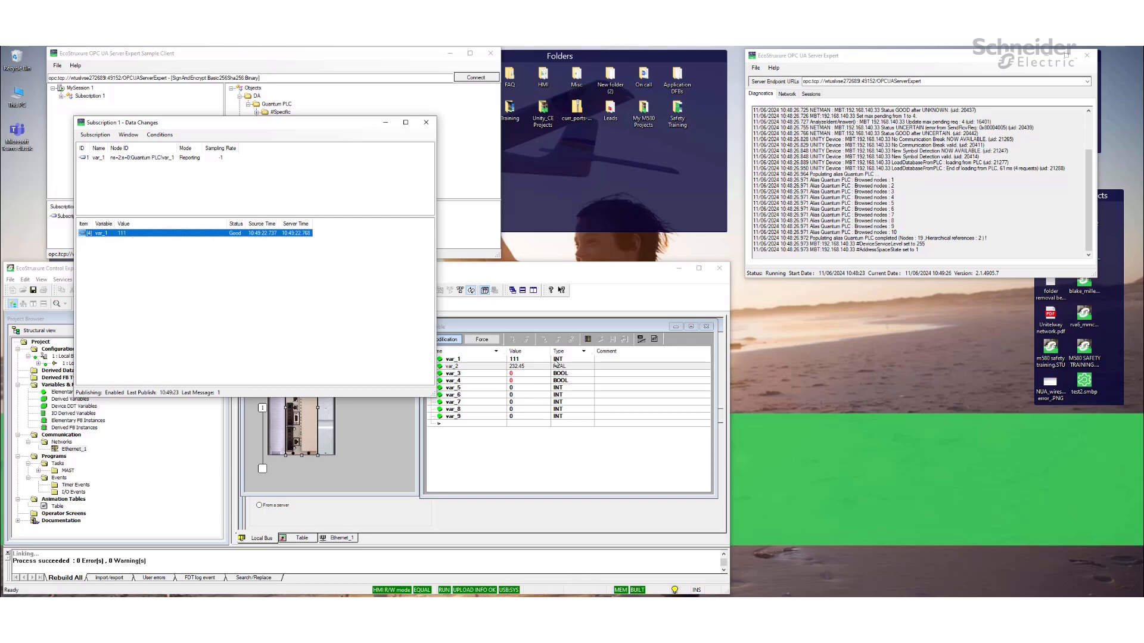
# Step: Switch to Control Expert and set the value of var_1 to 3333 in the animation table
pyautogui.click(527, 361)
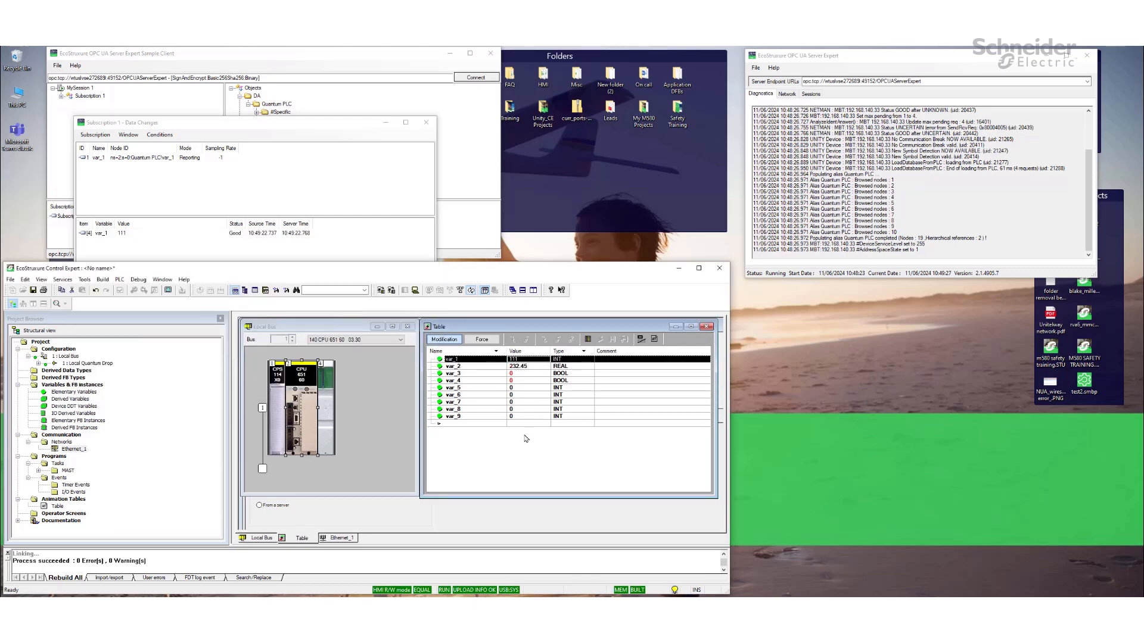
pyautogui.click(525, 361)
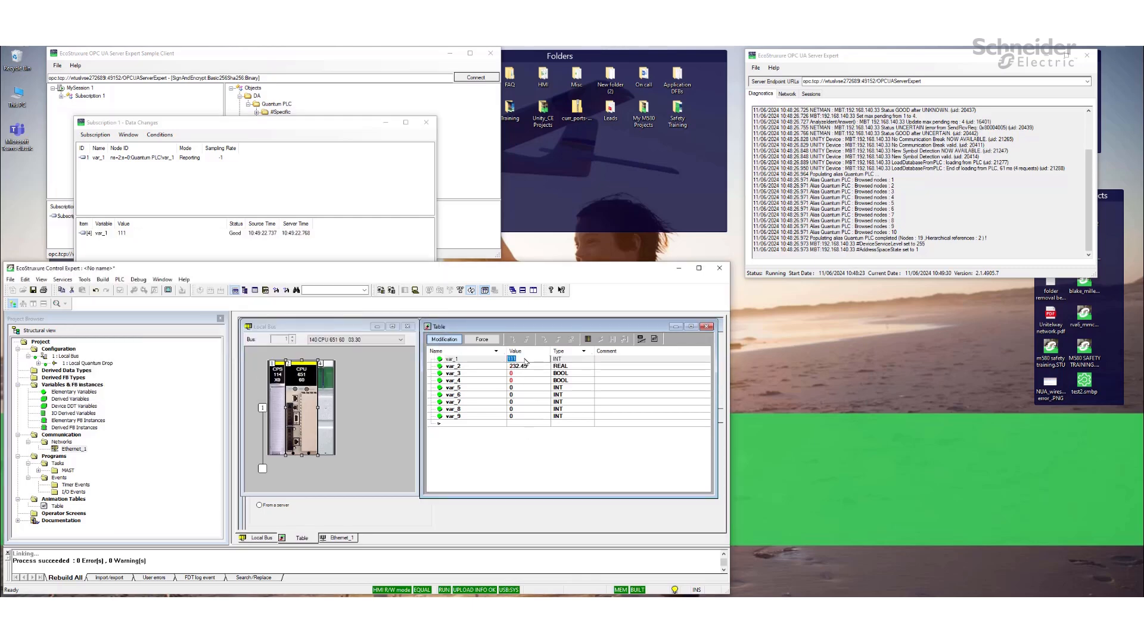
pyautogui.press('Return')
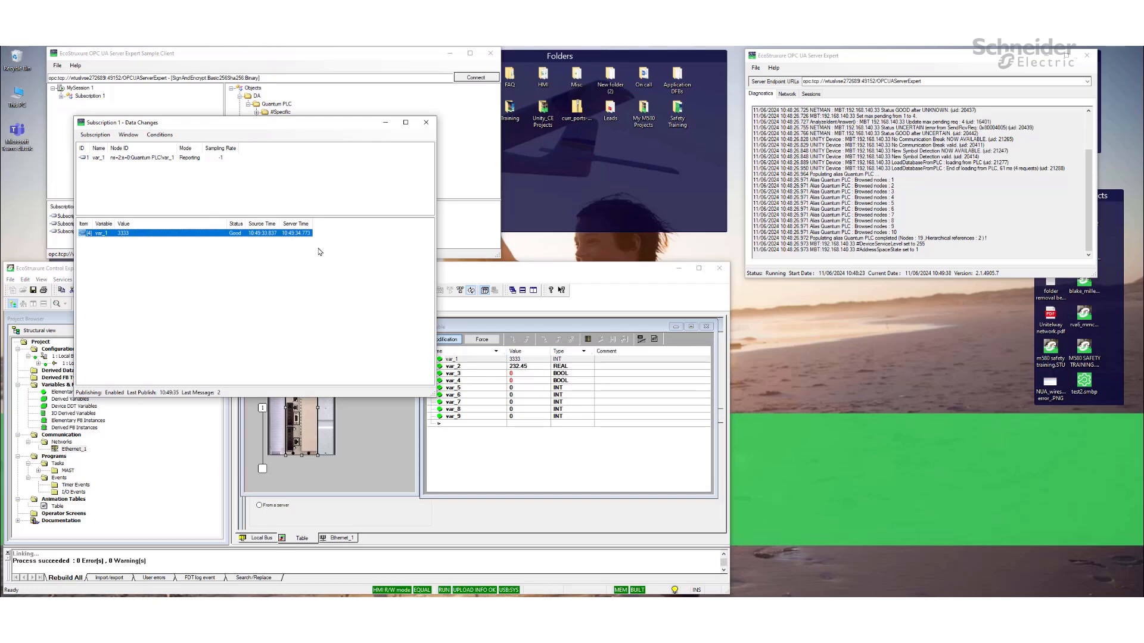
# Step: Arrange the sample client and the Subscription 1 data changes window side by side, shrinking both to fit above Control Expert
pyautogui.moveTo(300, 128); pyautogui.dragTo(607, 62)
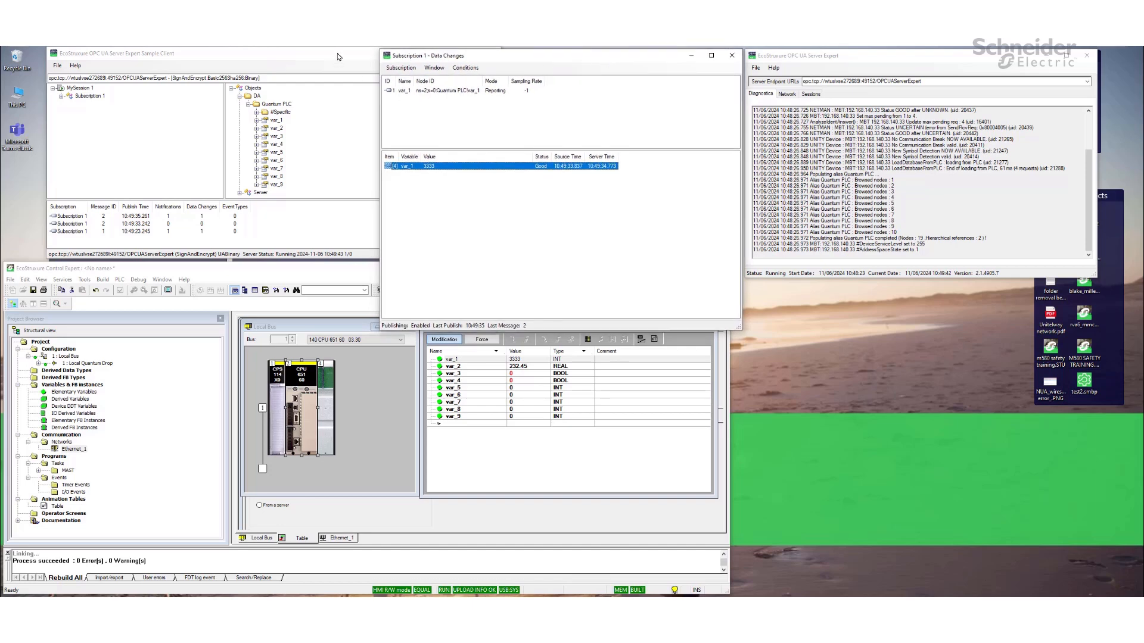
pyautogui.moveTo(338, 59); pyautogui.dragTo(294, 60)
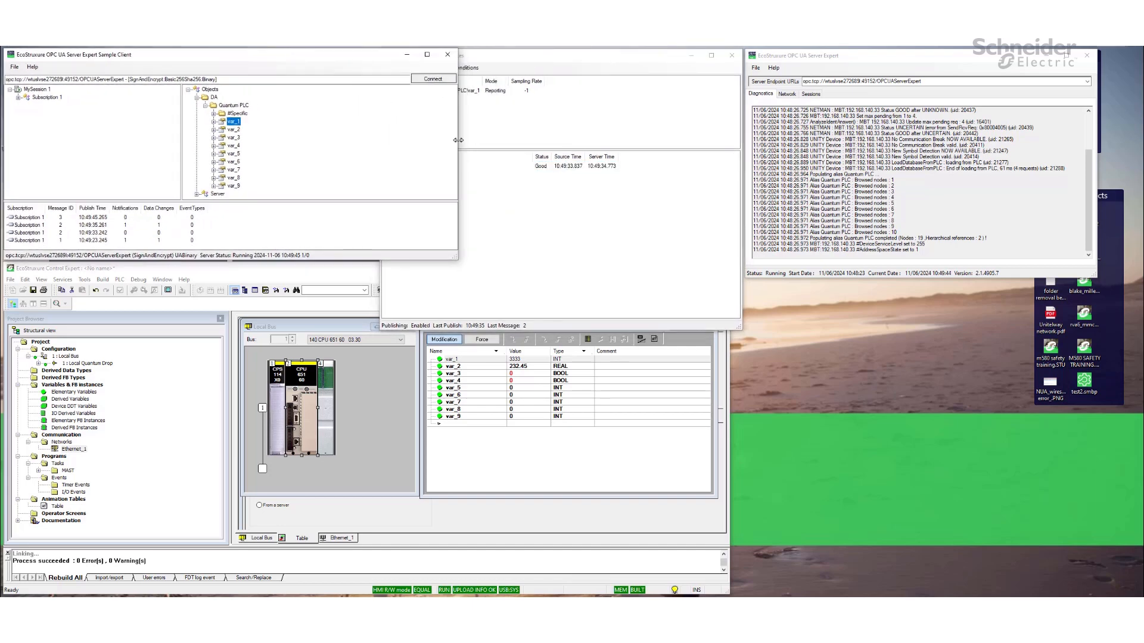
pyautogui.moveTo(457, 143); pyautogui.dragTo(393, 140)
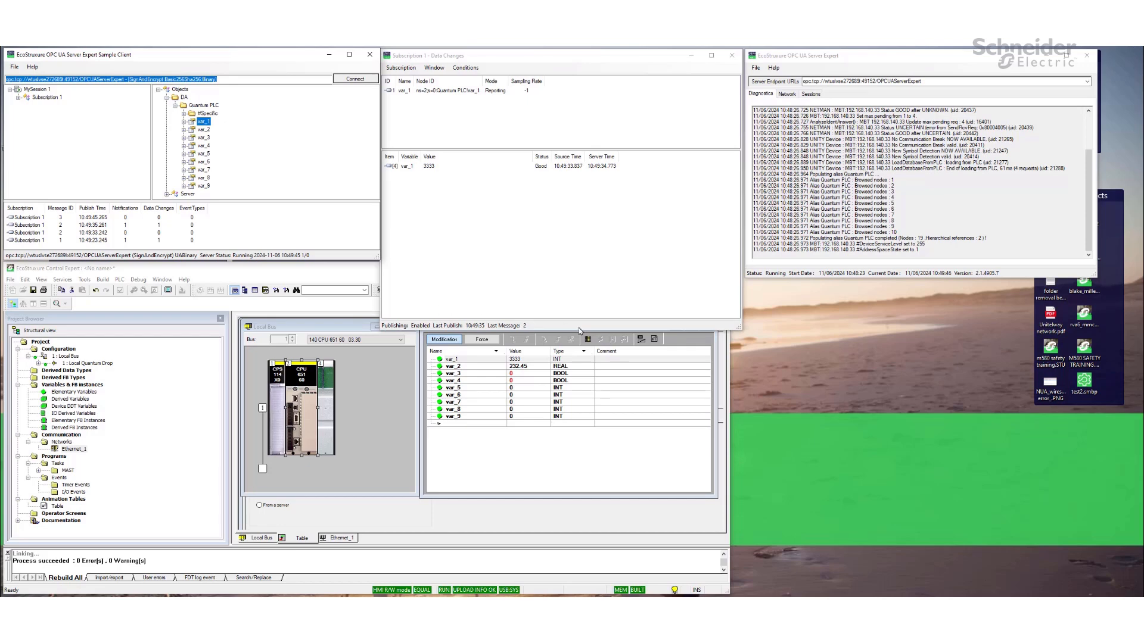
pyautogui.moveTo(577, 331); pyautogui.dragTo(589, 264)
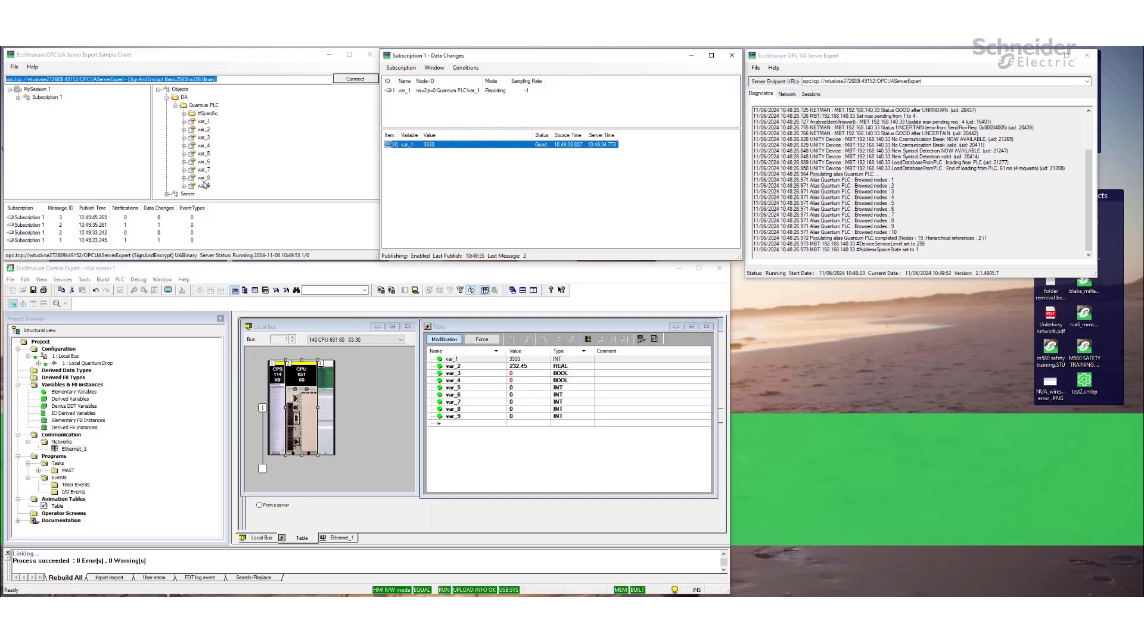
# Step: Add var_2 from the sample client's Quantum PLC folder to the existing Subscription 1, and select its entry in the data changes list
pyautogui.click(468, 366)
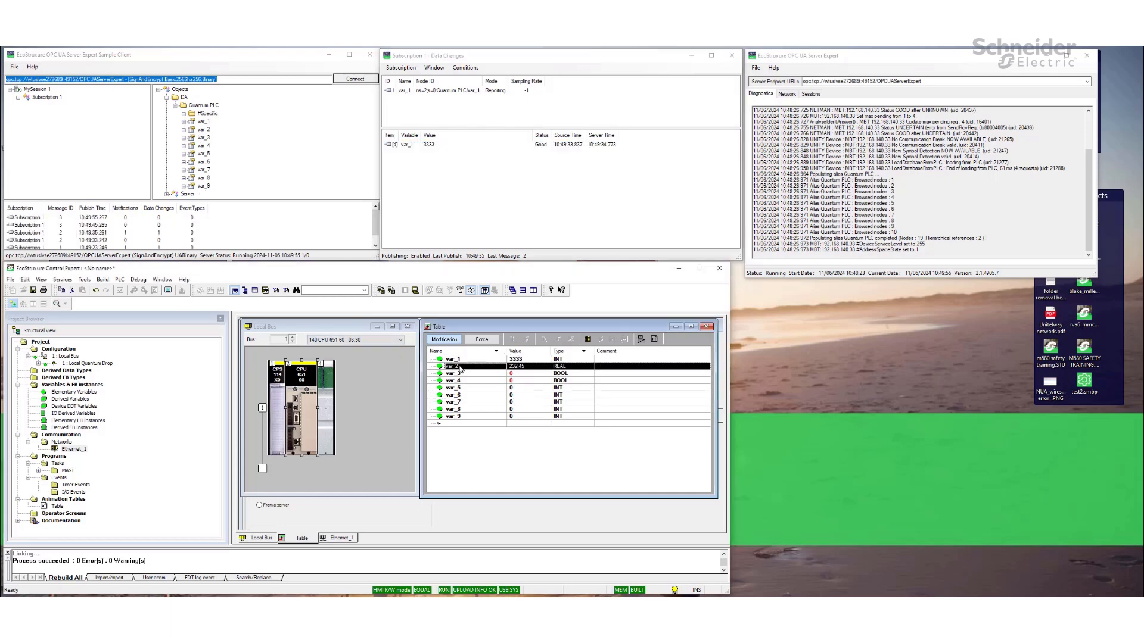
pyautogui.rightClick(203, 129)
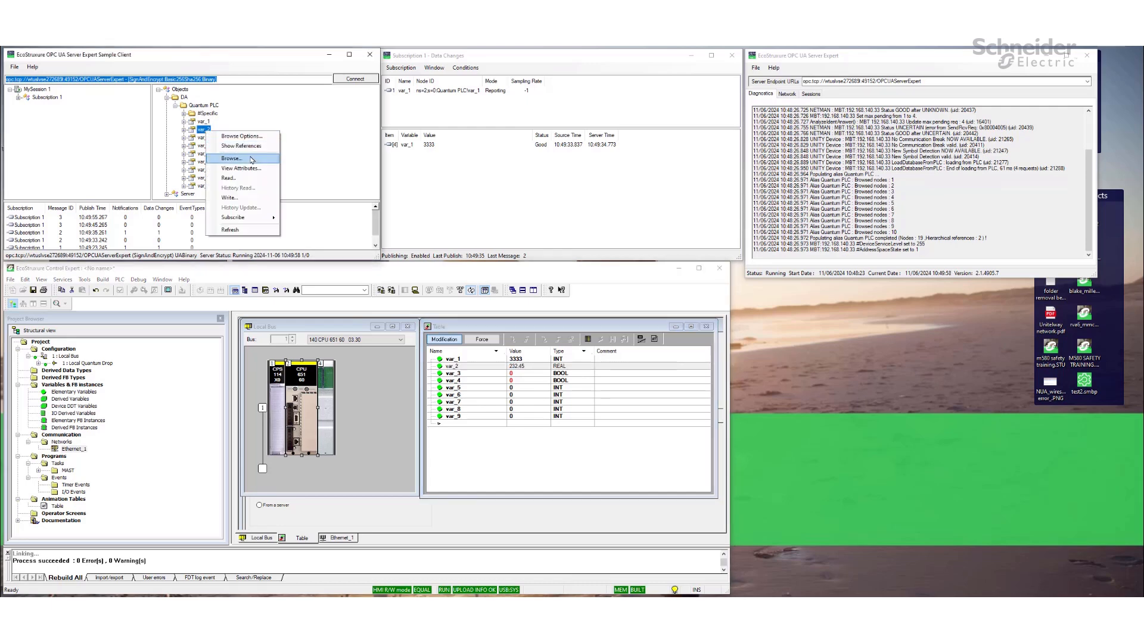
pyautogui.moveTo(253, 218)
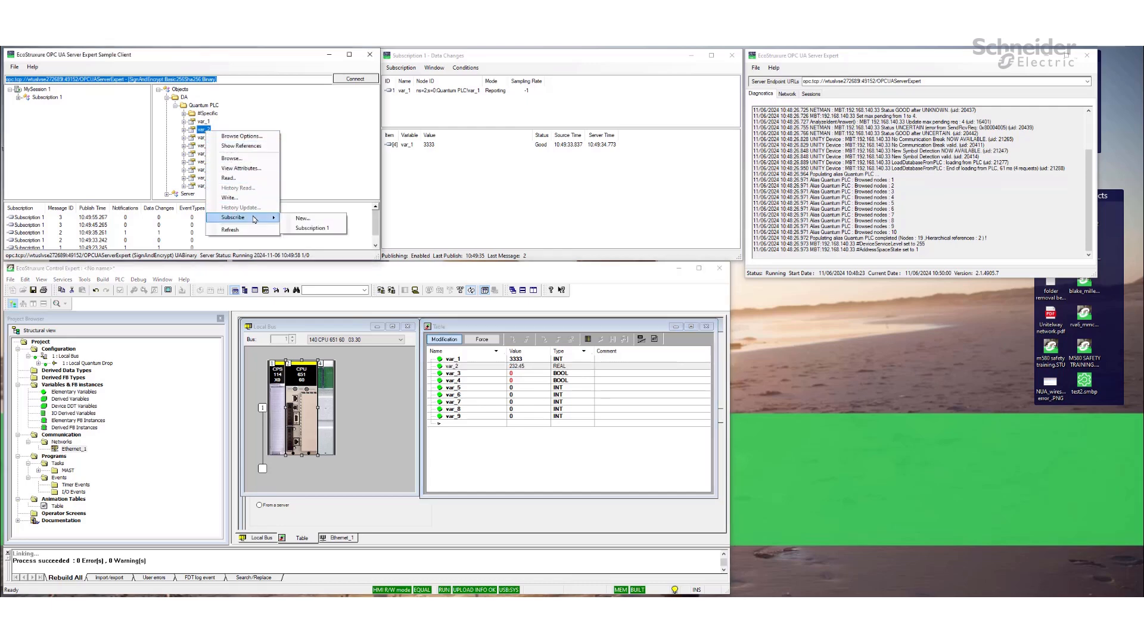
pyautogui.click(315, 231)
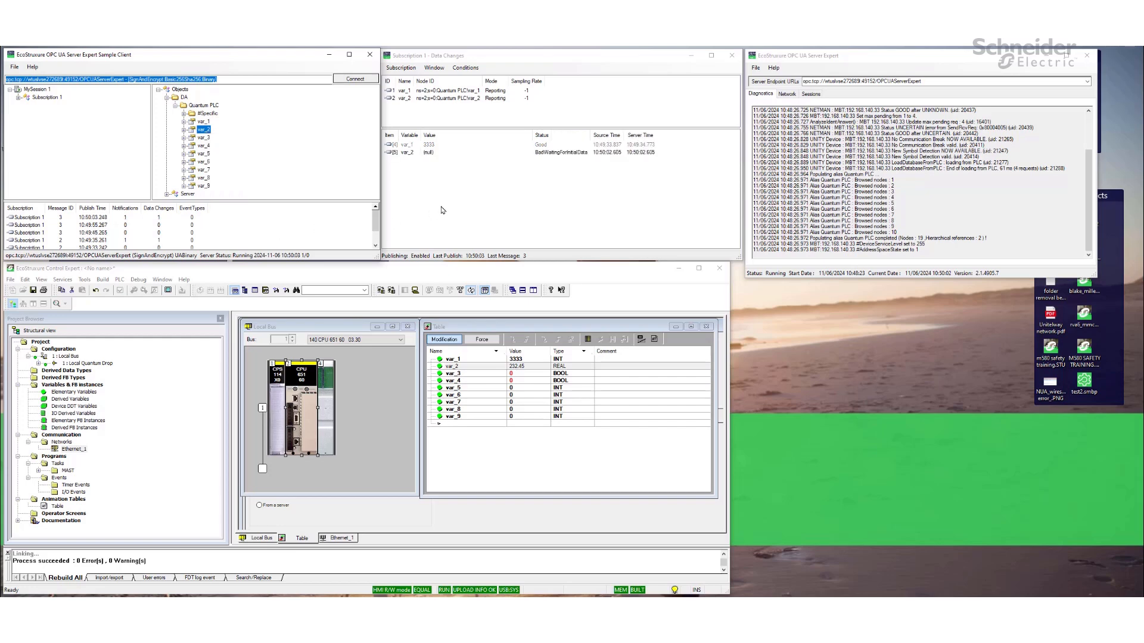
pyautogui.click(419, 175)
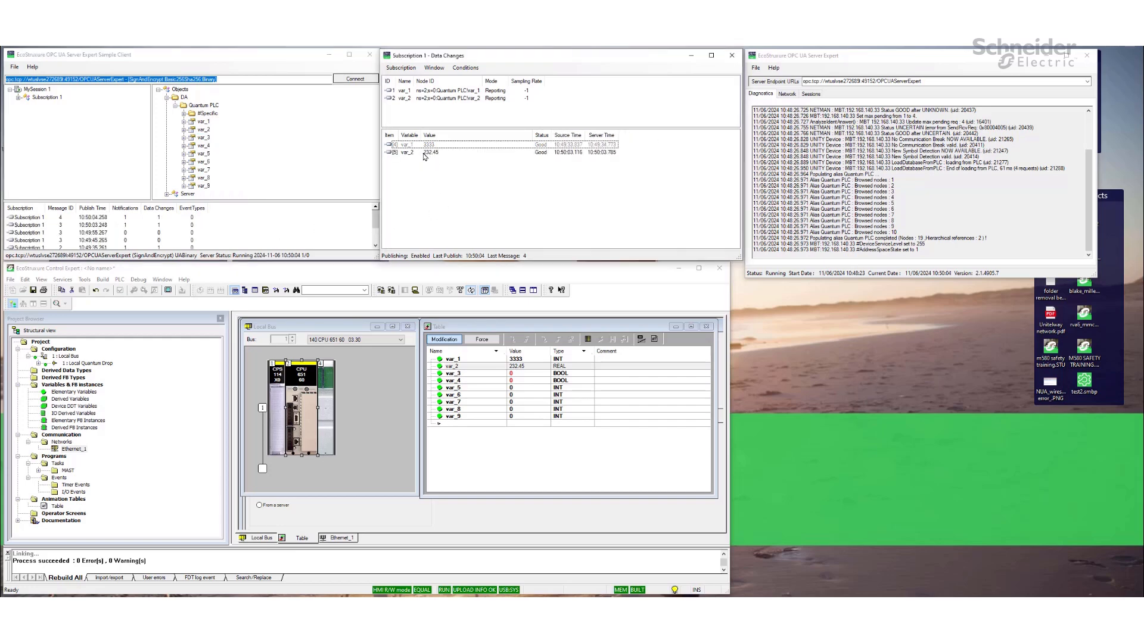
pyautogui.click(425, 153)
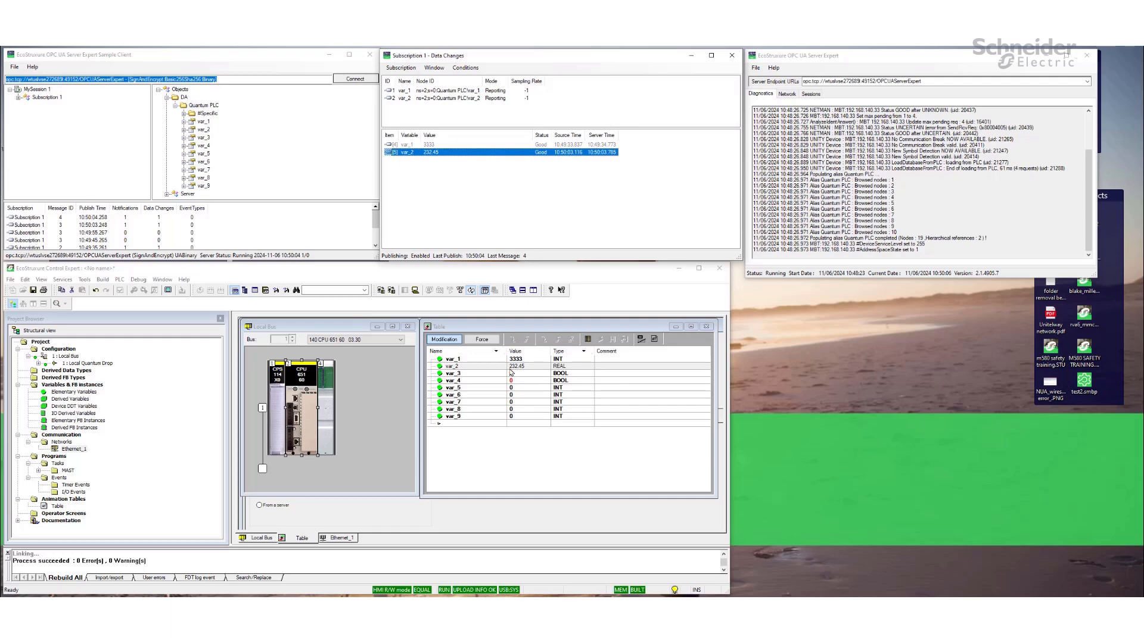
# Step: Set var_2 to 232.89 in Control Expert's animation table, and select its entry in the Subscription 1 data changes list
pyautogui.doubleClick(528, 369)
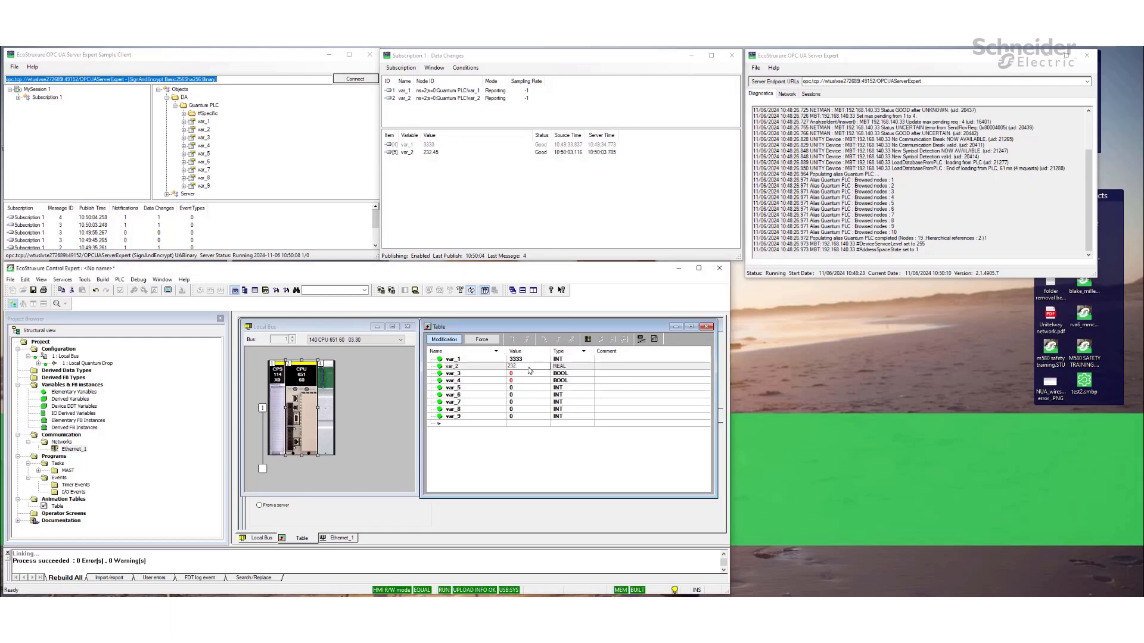
pyautogui.write('.89')
pyautogui.press('Return')
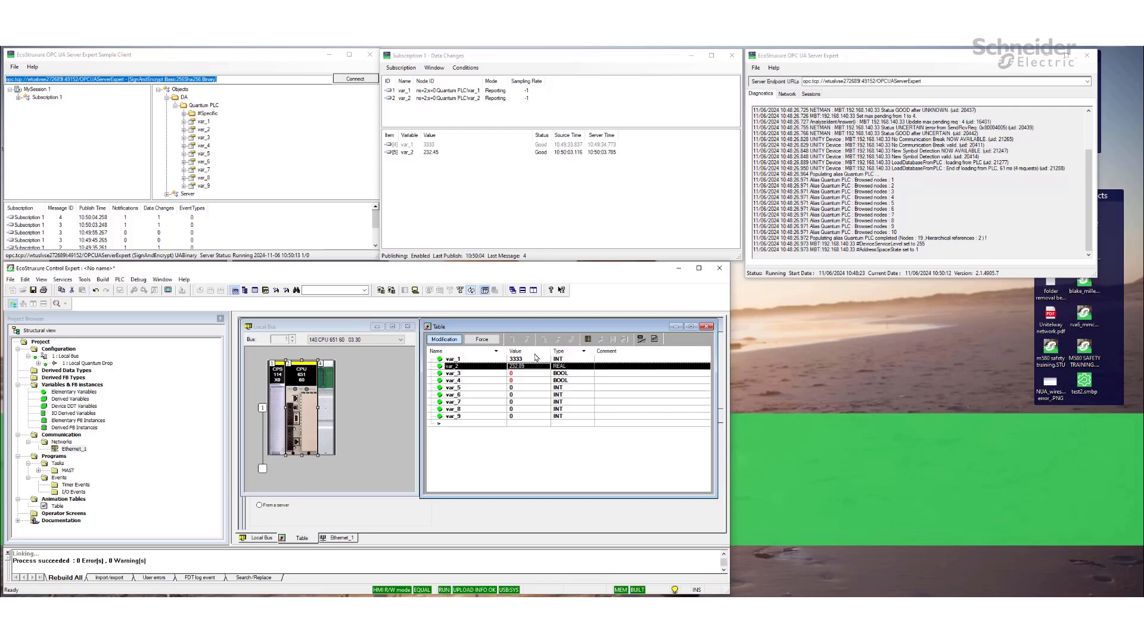
pyautogui.click(438, 153)
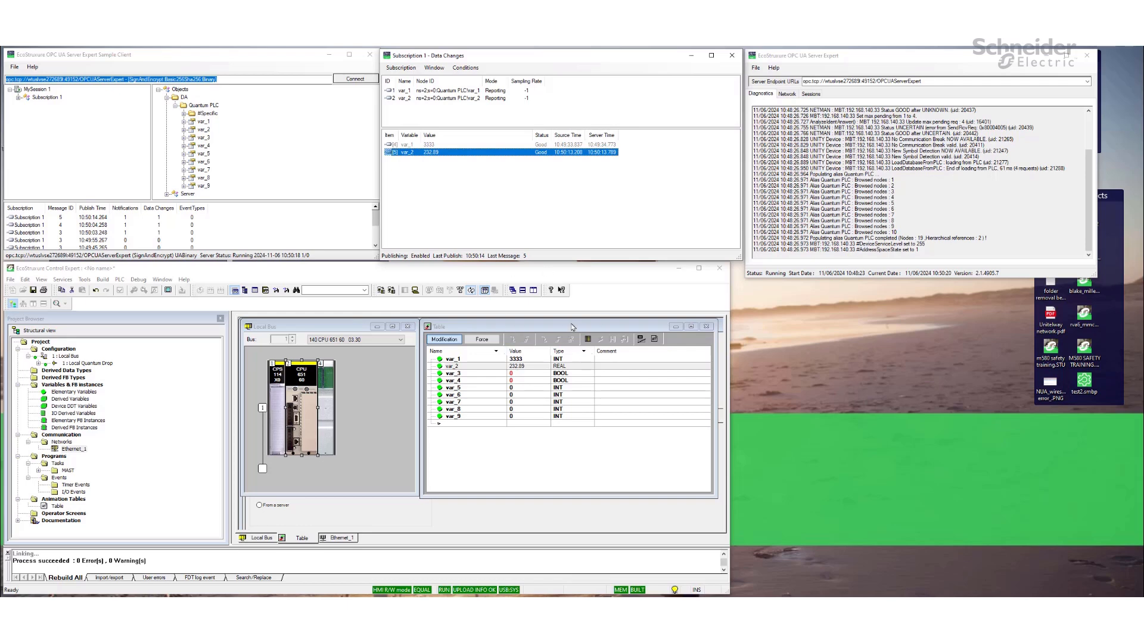
pyautogui.click(773, 69)
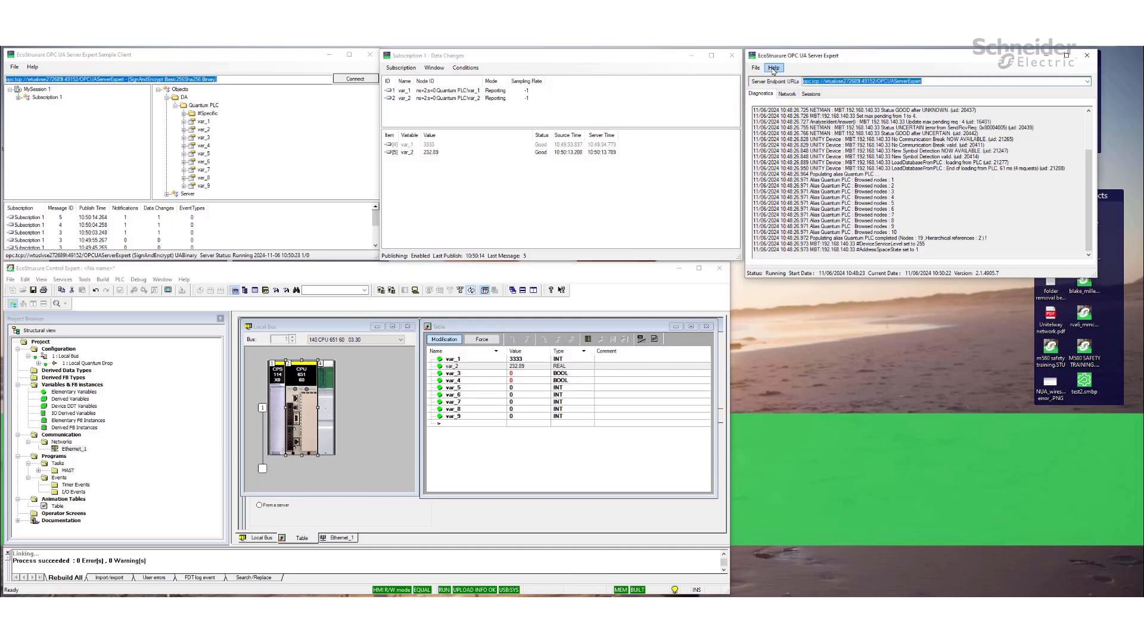
pyautogui.click(773, 69)
pyautogui.click(789, 81)
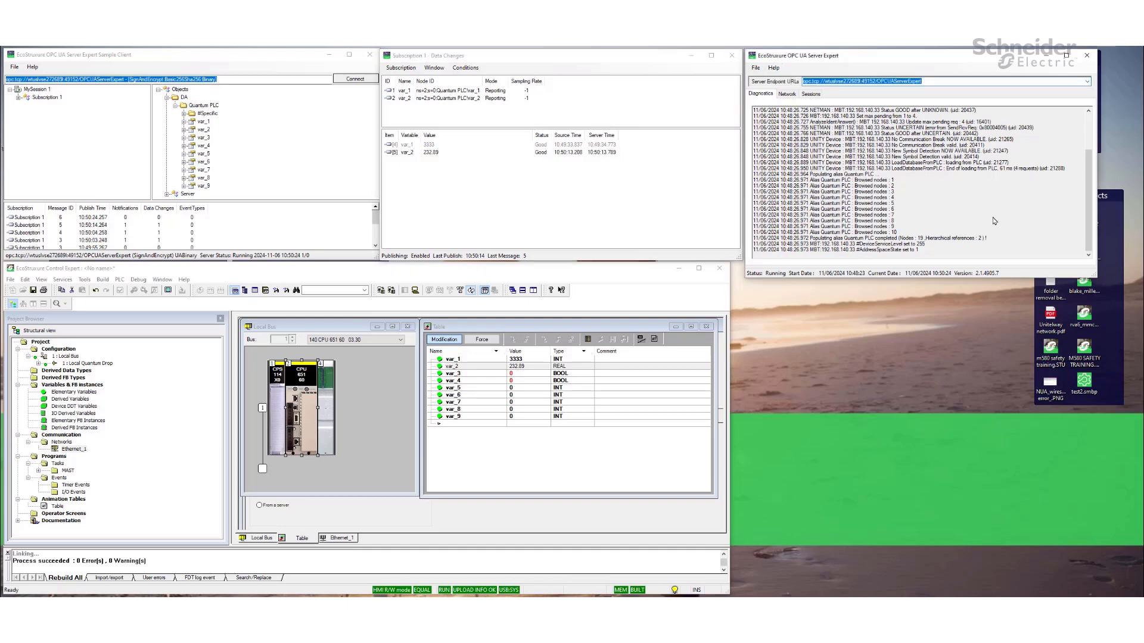